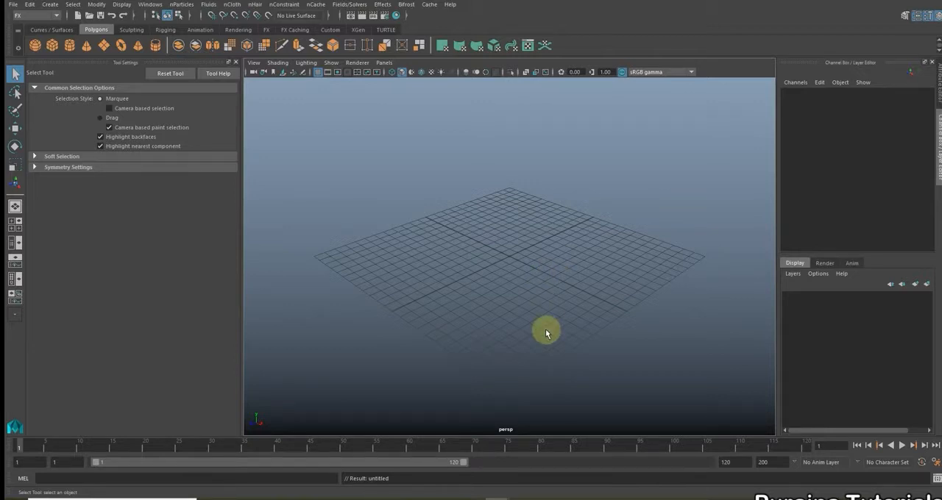
# Read the notes on the snowball trail and soft body in Notepad and return to Maya
pyautogui.click(521, 498)
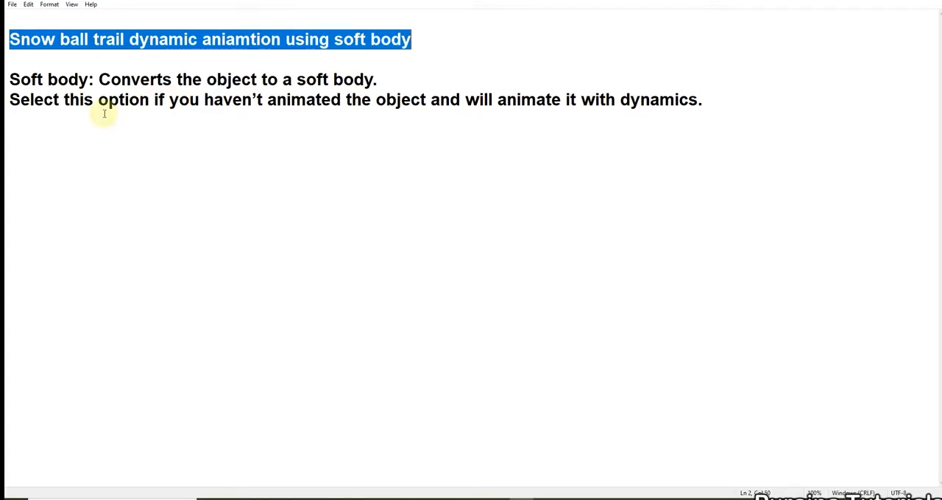
pyautogui.click(758, 198)
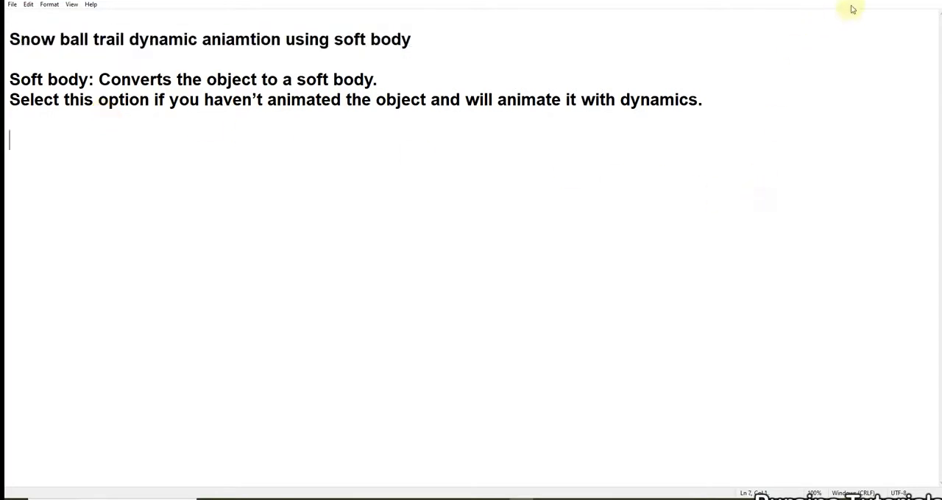
pyautogui.click(890, 1)
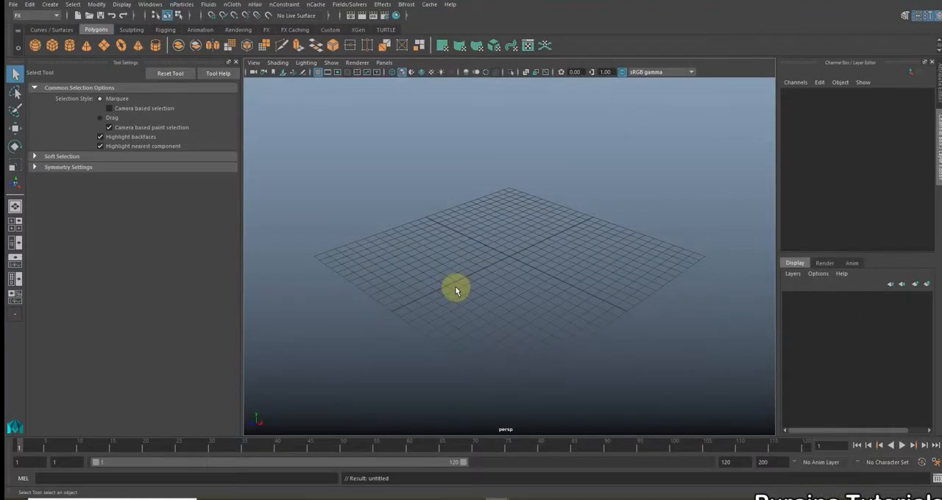
# Create a polygon plane at the grid's centre and scale it uniformly to about 24.6
pyautogui.keyDown('alt'); pyautogui.moveTo(455, 291); pyautogui.dragTo(437, 316); pyautogui.keyUp('alt')
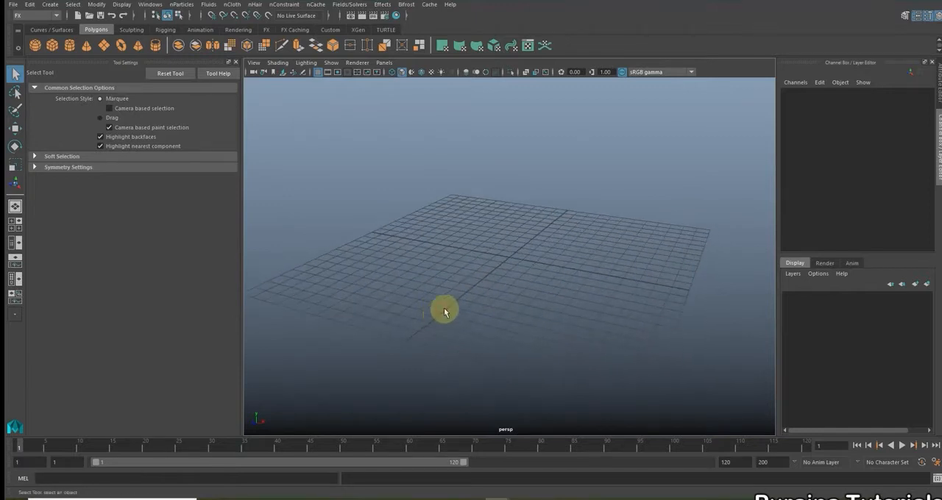
pyautogui.click(104, 47)
pyautogui.press('r')
pyautogui.moveTo(509, 258); pyautogui.dragTo(754, 223)
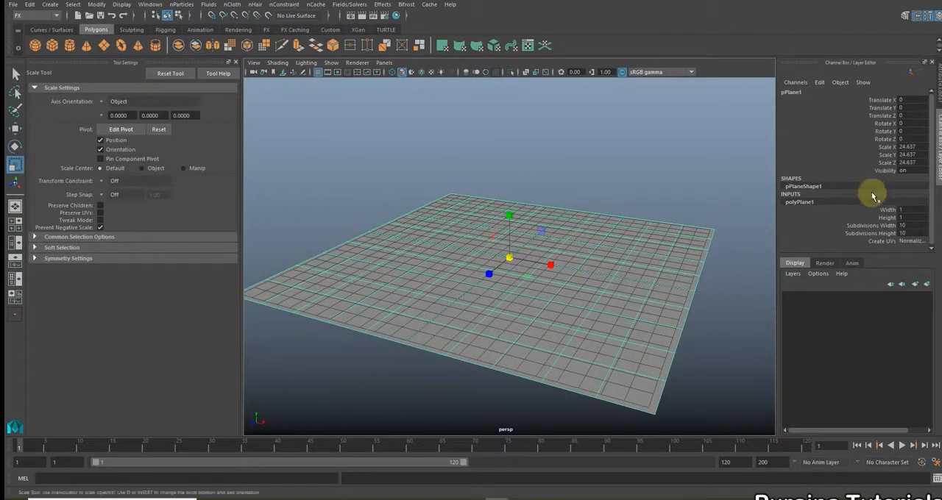
# Set the plane's width and height subdivisions to 30
pyautogui.moveTo(866, 225); pyautogui.dragTo(867, 234)
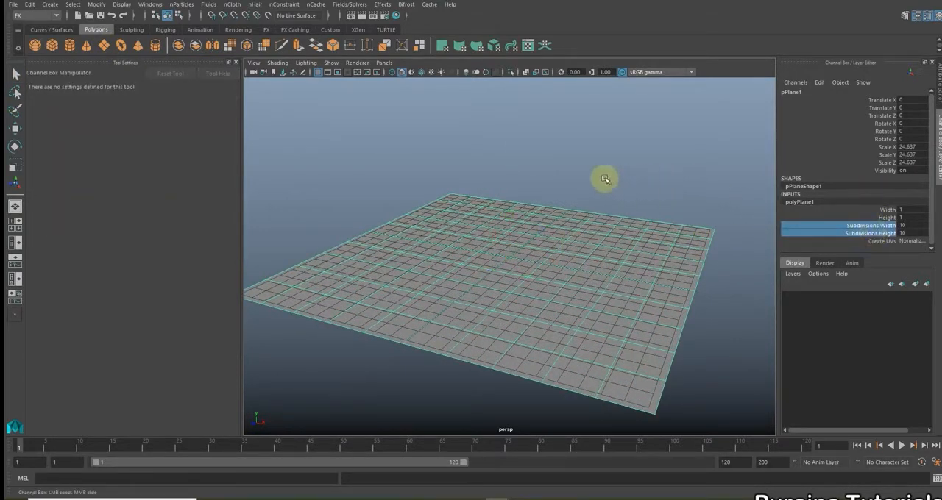
pyautogui.moveTo(551, 170); pyautogui.dragTo(567, 169, button='middle')
pyautogui.click(907, 225)
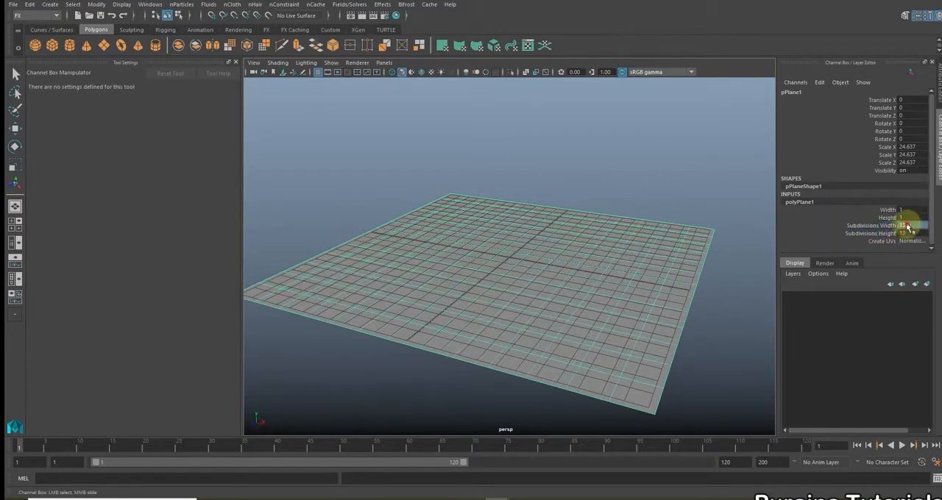
pyautogui.press('Return')
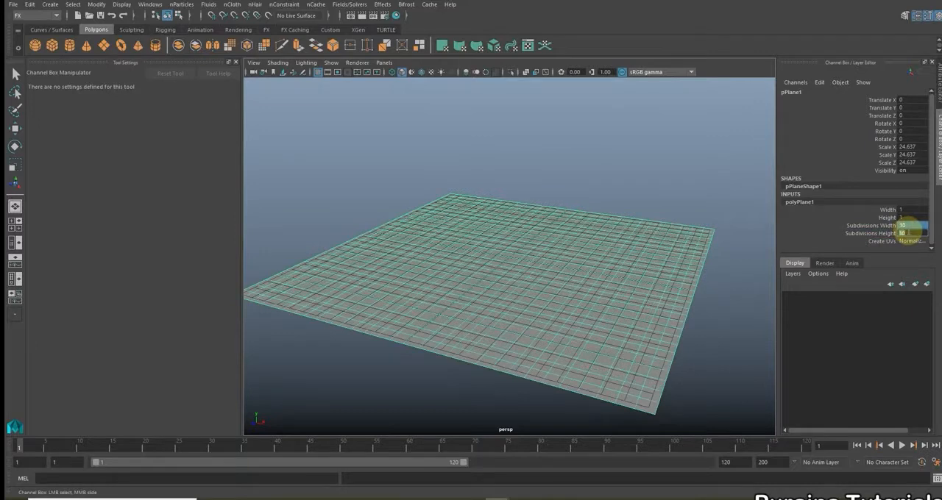
# Switch to the Modeling menu set and activate the Bulge sculpting tool for the subdivided plane
pyautogui.scroll(-2, 663, 230)
pyautogui.click(640, 157)
pyautogui.keyDown('alt'); pyautogui.moveTo(641, 214); pyautogui.dragTo(602, 204); pyautogui.keyUp('alt')
pyautogui.scroll(4, 602, 204)
pyautogui.keyDown('alt'); pyautogui.moveTo(545, 259); pyautogui.dragTo(497, 275); pyautogui.keyUp('alt')
pyautogui.click(550, 269)
pyautogui.scroll(-2, 528, 273)
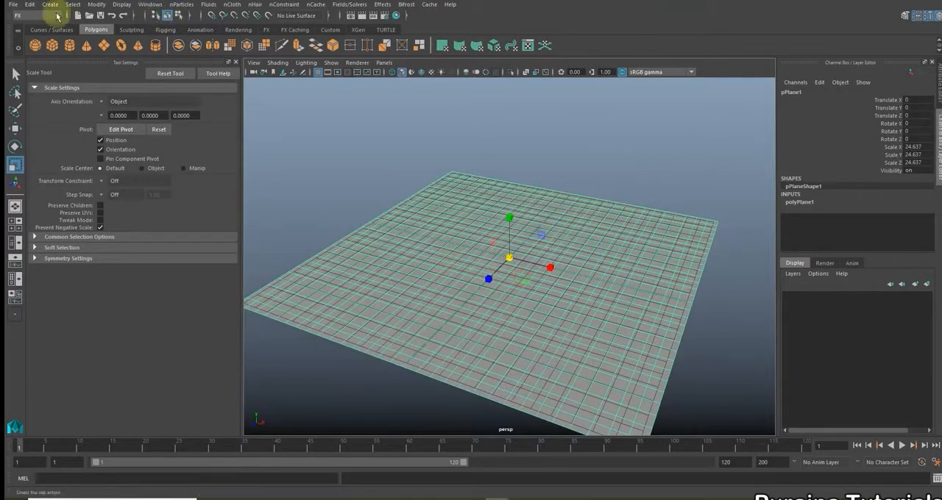
pyautogui.click(44, 16)
pyautogui.click(33, 18)
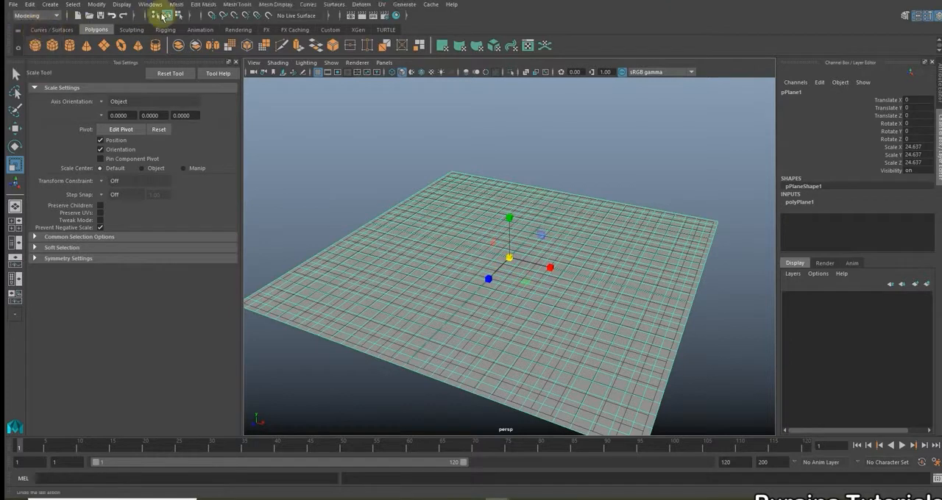
pyautogui.click(234, 5)
pyautogui.moveTo(260, 147)
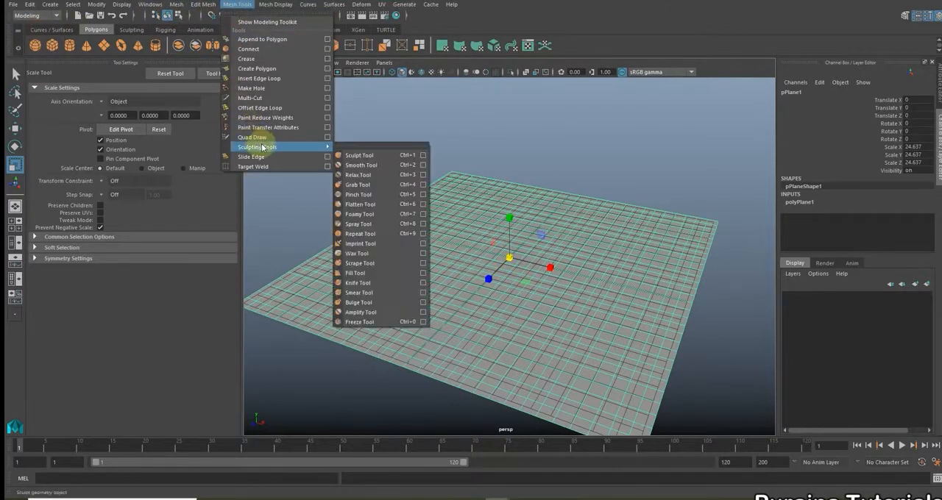
pyautogui.click(381, 305)
# Sculpt uneven raised bumps across the plane with the Bulge Tool to form a snowy terrain
pyautogui.scroll(-2, 459, 257)
pyautogui.keyDown('alt'); pyautogui.moveTo(494, 245); pyautogui.dragTo(479, 251); pyautogui.keyUp('alt')
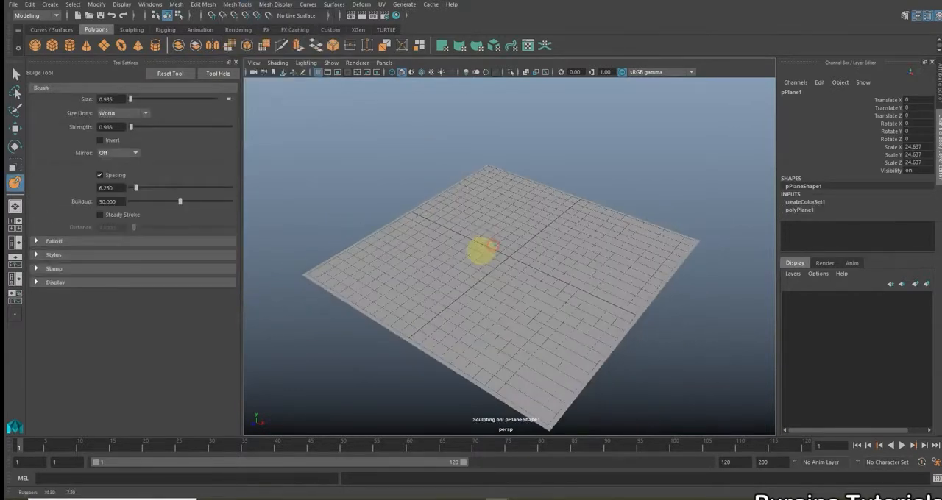
pyautogui.keyDown('alt'); pyautogui.moveTo(447, 245); pyautogui.dragTo(420, 177, button='middle'); pyautogui.keyUp('alt')
pyautogui.scroll(2, 429, 194)
pyautogui.keyDown('alt'); pyautogui.moveTo(429, 194); pyautogui.dragTo(443, 179); pyautogui.keyUp('alt')
pyautogui.keyDown('alt'); pyautogui.moveTo(458, 210); pyautogui.dragTo(458, 204); pyautogui.keyUp('alt')
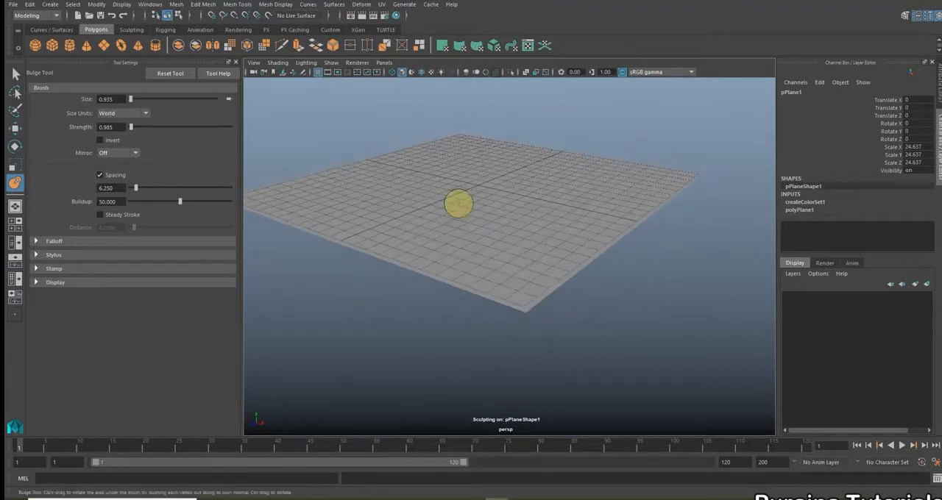
pyautogui.scroll(3, 459, 203)
pyautogui.moveTo(494, 273)
pyautogui.keyDown('alt'); pyautogui.mouseDown()
pyautogui.moveTo(490, 242)
pyautogui.moveTo(564, 218)
pyautogui.moveTo(507, 242)
pyautogui.moveTo(614, 229)
pyautogui.moveTo(713, 191)
pyautogui.moveTo(381, 273)
pyautogui.moveTo(473, 280)
pyautogui.mouseUp(); pyautogui.keyUp('alt')
pyautogui.scroll(-1, 490, 263)
pyautogui.moveTo(626, 330)
pyautogui.mouseDown()
pyautogui.moveTo(563, 201)
pyautogui.moveTo(547, 194)
pyautogui.mouseUp()
pyautogui.moveTo(547, 194)
pyautogui.keyDown('alt'); pyautogui.mouseDown()
pyautogui.moveTo(534, 213)
pyautogui.moveTo(526, 200)
pyautogui.mouseUp(); pyautogui.keyUp('alt')
pyautogui.scroll(-2, 549, 233)
pyautogui.moveTo(550, 236)
pyautogui.keyDown('alt'); pyautogui.mouseDown()
pyautogui.moveTo(565, 277)
pyautogui.moveTo(579, 273)
pyautogui.mouseUp(); pyautogui.keyUp('alt')
pyautogui.moveTo(580, 273)
pyautogui.mouseDown()
pyautogui.moveTo(487, 279)
pyautogui.moveTo(546, 245)
pyautogui.mouseUp()
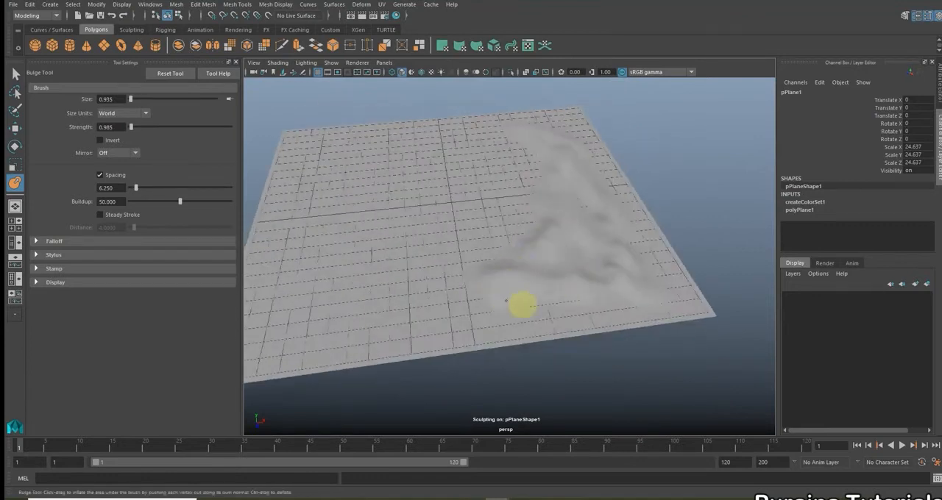
pyautogui.moveTo(470, 306)
pyautogui.mouseDown()
pyautogui.moveTo(398, 326)
pyautogui.moveTo(473, 284)
pyautogui.moveTo(366, 301)
pyautogui.moveTo(542, 231)
pyautogui.mouseUp()
pyautogui.moveTo(488, 247)
pyautogui.keyDown('alt'); pyautogui.mouseDown()
pyautogui.moveTo(450, 258)
pyautogui.moveTo(410, 235)
pyautogui.moveTo(466, 235)
pyautogui.moveTo(490, 211)
pyautogui.mouseUp(); pyautogui.keyUp('alt')
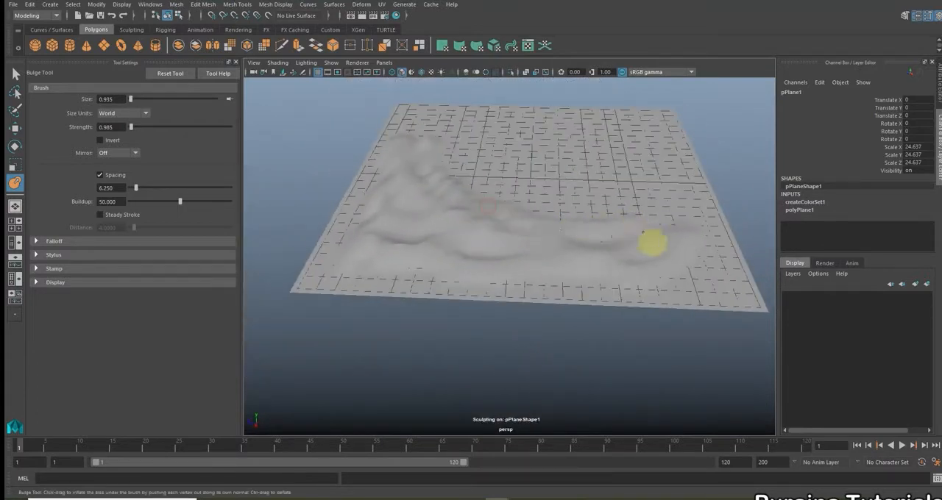
pyautogui.moveTo(677, 231)
pyautogui.keyDown('alt'); pyautogui.mouseDown()
pyautogui.moveTo(565, 255)
pyautogui.moveTo(525, 286)
pyautogui.mouseUp(); pyautogui.keyUp('alt')
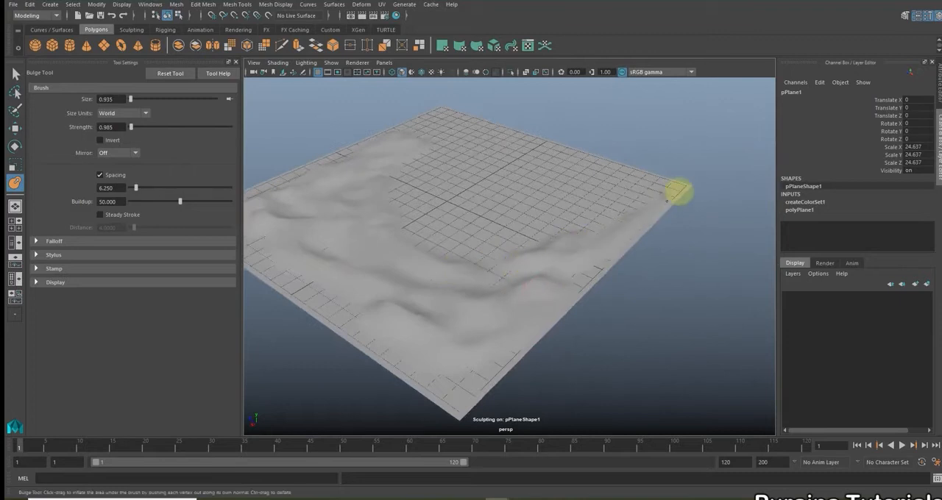
pyautogui.moveTo(574, 237)
pyautogui.mouseDown()
pyautogui.moveTo(542, 236)
pyautogui.moveTo(446, 267)
pyautogui.moveTo(534, 187)
pyautogui.mouseUp()
pyautogui.keyDown('alt'); pyautogui.moveTo(441, 210); pyautogui.dragTo(569, 217); pyautogui.keyUp('alt')
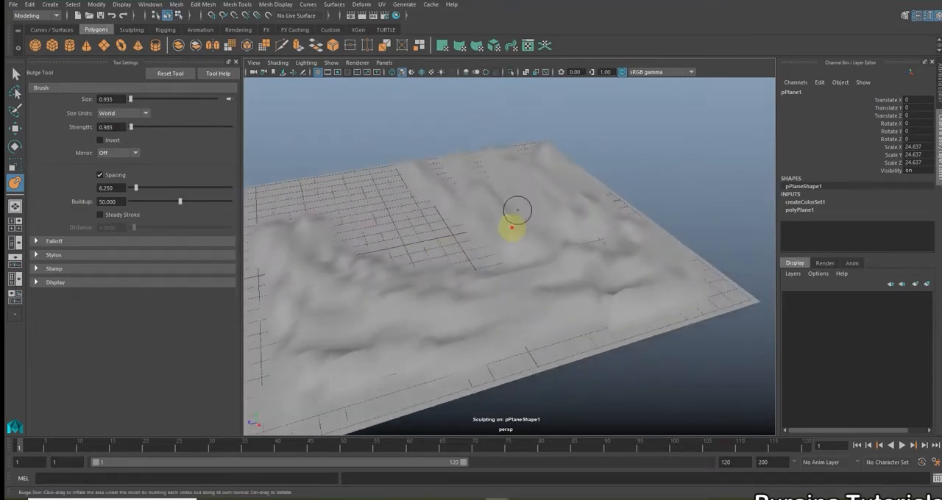
pyautogui.moveTo(374, 217)
pyautogui.keyDown('alt'); pyautogui.mouseDown()
pyautogui.moveTo(364, 245)
pyautogui.moveTo(454, 157)
pyautogui.moveTo(319, 280)
pyautogui.moveTo(357, 311)
pyautogui.moveTo(513, 195)
pyautogui.moveTo(329, 268)
pyautogui.mouseUp(); pyautogui.keyUp('alt')
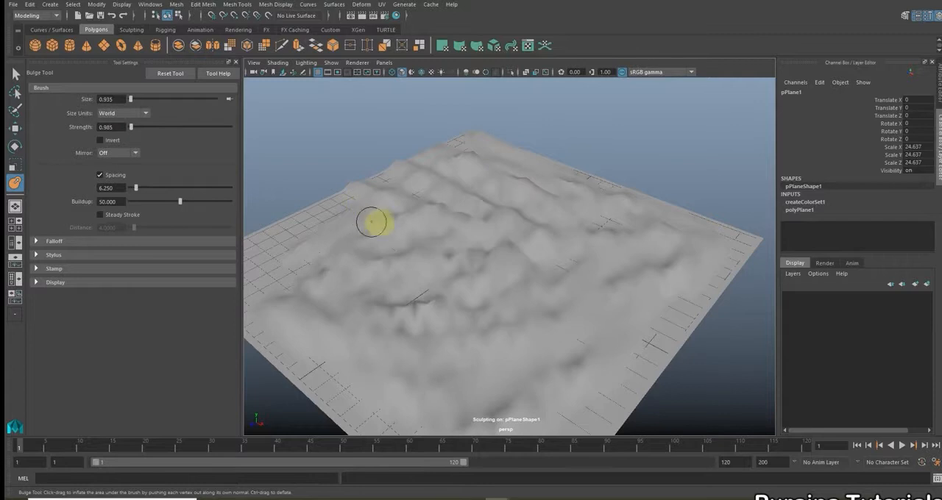
pyautogui.keyDown('alt'); pyautogui.moveTo(371, 222); pyautogui.dragTo(471, 206); pyautogui.keyUp('alt')
pyautogui.moveTo(361, 236)
pyautogui.mouseDown()
pyautogui.moveTo(337, 257)
pyautogui.moveTo(390, 277)
pyautogui.moveTo(464, 353)
pyautogui.moveTo(555, 335)
pyautogui.moveTo(346, 301)
pyautogui.mouseUp()
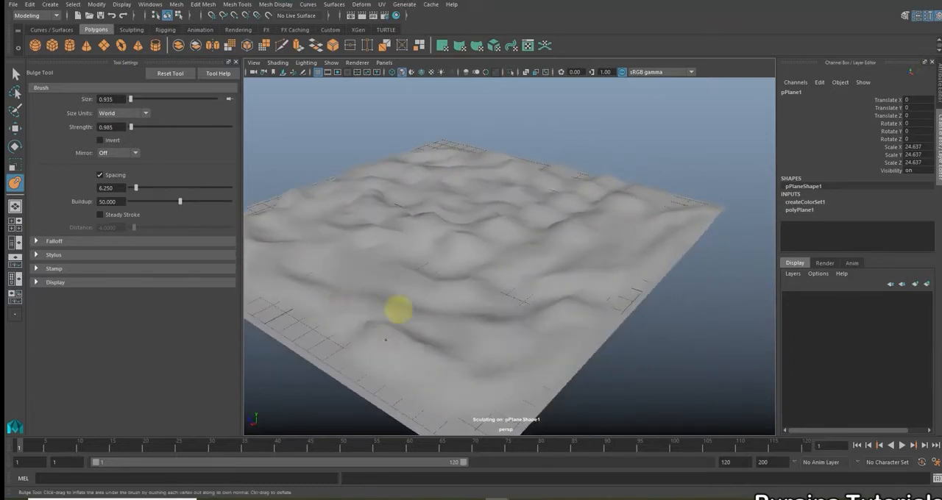
pyautogui.moveTo(479, 326)
pyautogui.keyDown('alt'); pyautogui.mouseDown()
pyautogui.moveTo(523, 326)
pyautogui.moveTo(561, 185)
pyautogui.mouseUp(); pyautogui.keyUp('alt')
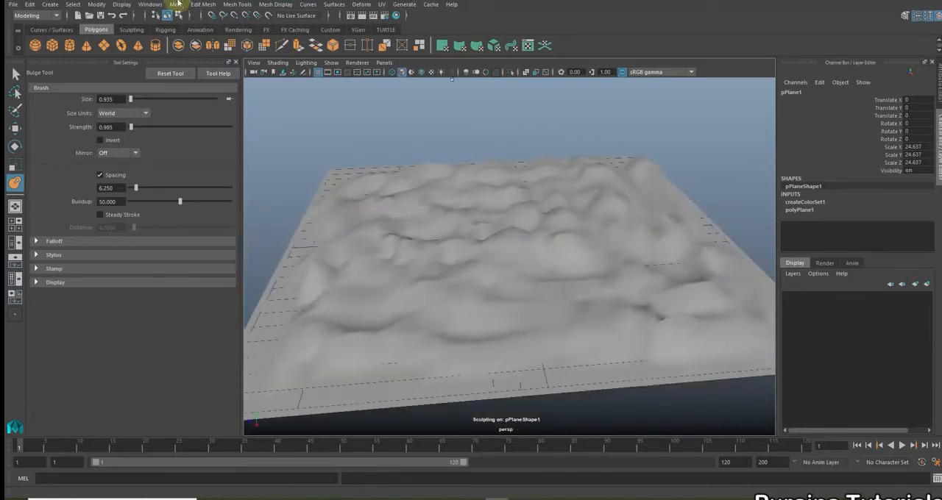
# Soften the sculpted bumps across the terrain with the Smooth Tool at strength 100, and deselect the terrain
pyautogui.click(235, 5)
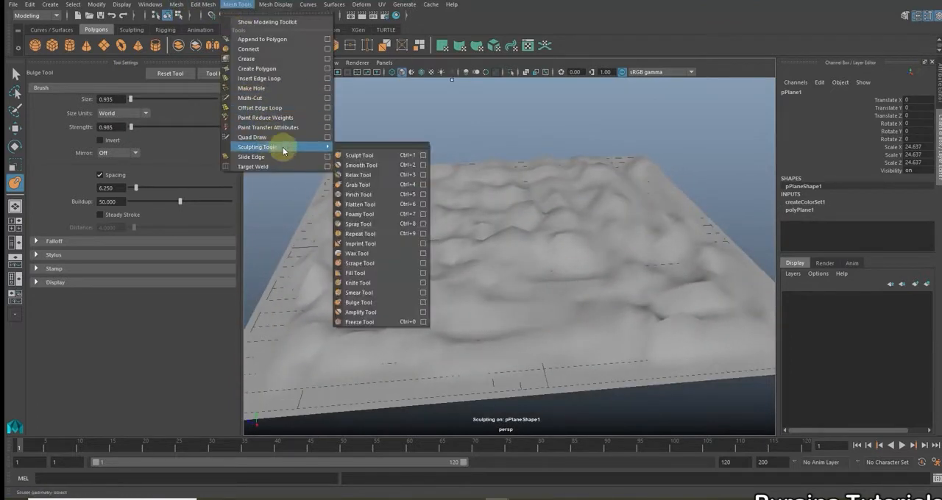
pyautogui.click(393, 165)
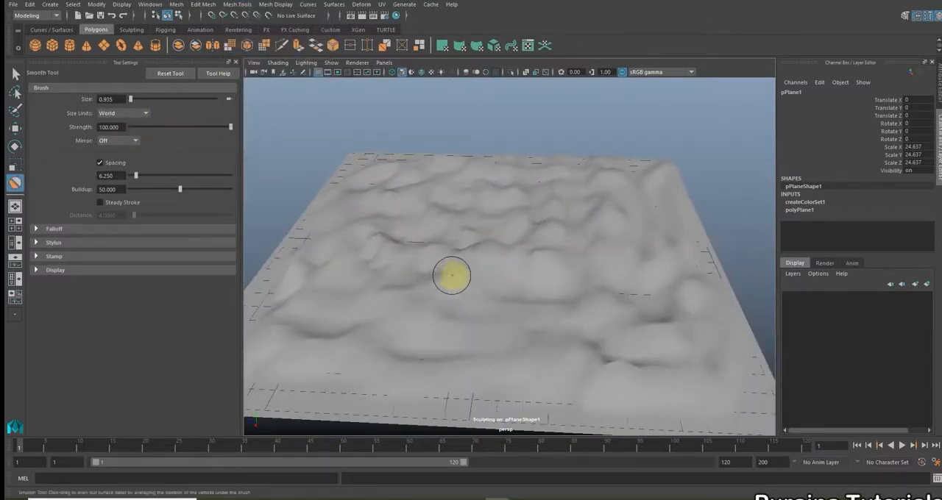
pyautogui.moveTo(551, 287)
pyautogui.keyDown('alt'); pyautogui.mouseDown()
pyautogui.moveTo(567, 275)
pyautogui.moveTo(473, 246)
pyautogui.moveTo(414, 242)
pyautogui.moveTo(350, 359)
pyautogui.mouseUp(); pyautogui.keyUp('alt')
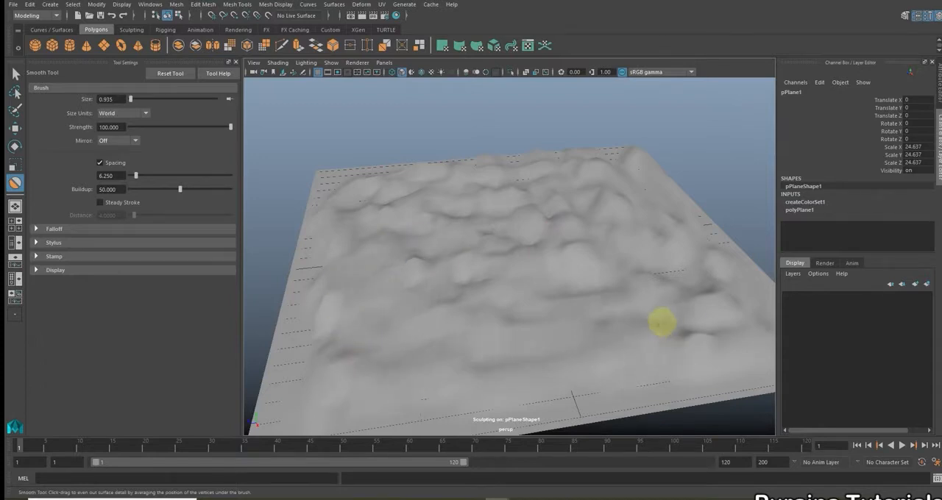
pyautogui.keyDown('alt'); pyautogui.moveTo(700, 332); pyautogui.dragTo(629, 338); pyautogui.keyUp('alt')
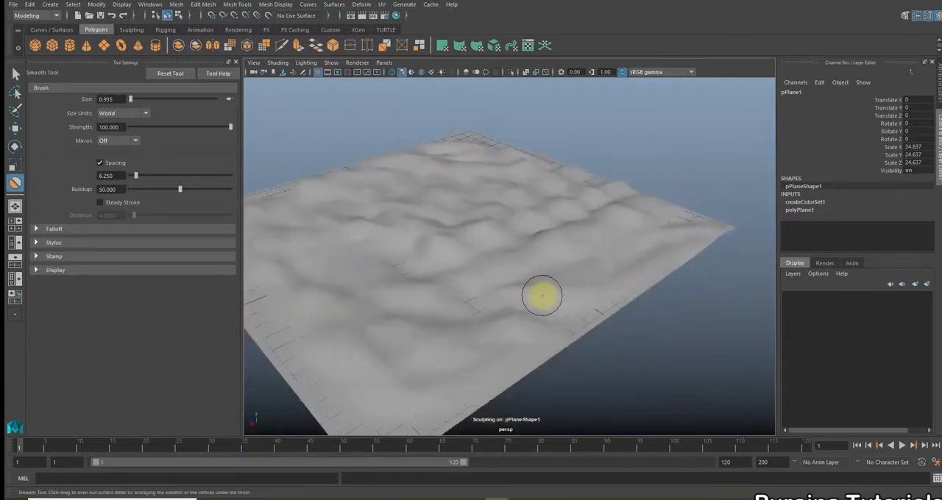
pyautogui.keyDown('alt'); pyautogui.moveTo(530, 299); pyautogui.dragTo(433, 303); pyautogui.keyUp('alt')
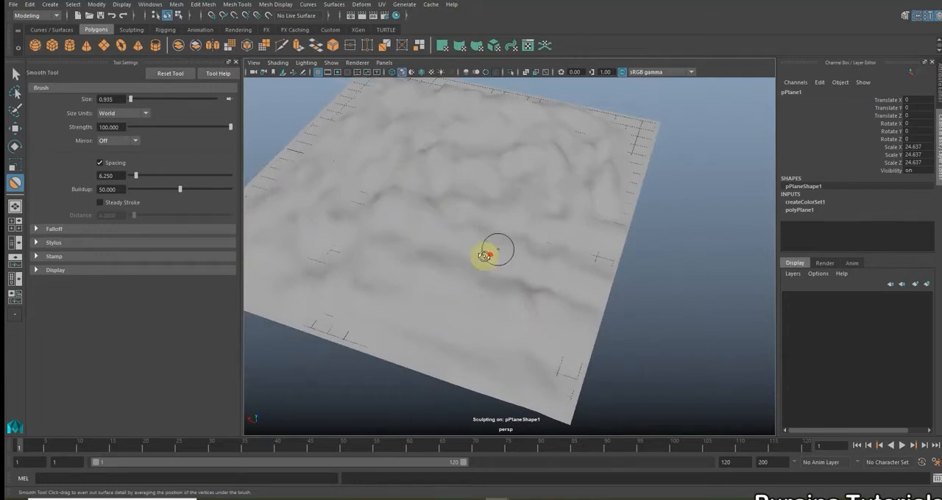
pyautogui.keyDown('alt'); pyautogui.moveTo(502, 243); pyautogui.dragTo(487, 278); pyautogui.keyUp('alt')
pyautogui.keyDown('alt'); pyautogui.moveTo(538, 226); pyautogui.dragTo(449, 239); pyautogui.keyUp('alt')
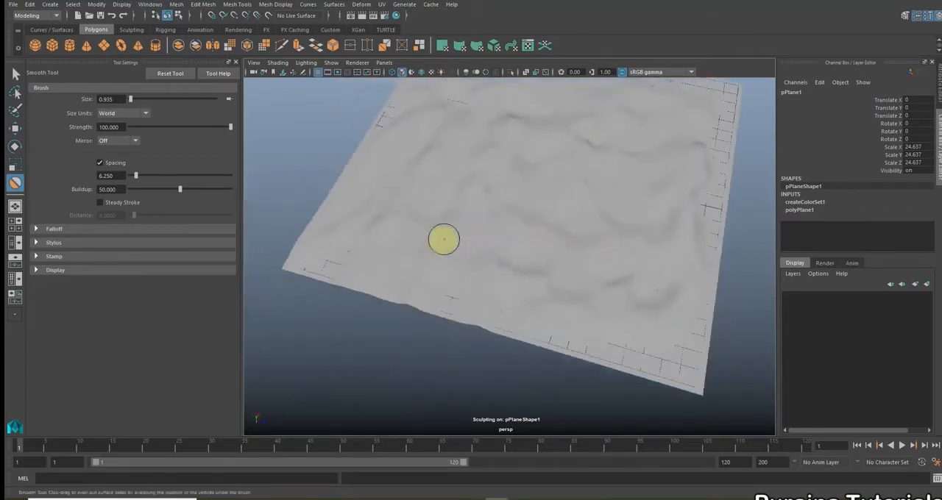
pyautogui.moveTo(641, 238)
pyautogui.keyDown('alt'); pyautogui.mouseDown()
pyautogui.moveTo(498, 227)
pyautogui.moveTo(537, 243)
pyautogui.moveTo(505, 185)
pyautogui.moveTo(605, 225)
pyautogui.mouseUp(); pyautogui.keyUp('alt')
pyautogui.moveTo(635, 178)
pyautogui.keyDown('alt'); pyautogui.mouseDown()
pyautogui.moveTo(572, 208)
pyautogui.moveTo(592, 173)
pyautogui.moveTo(659, 204)
pyautogui.moveTo(551, 244)
pyautogui.mouseUp(); pyautogui.keyUp('alt')
pyautogui.moveTo(400, 217)
pyautogui.keyDown('alt'); pyautogui.mouseDown()
pyautogui.moveTo(417, 231)
pyautogui.moveTo(395, 231)
pyautogui.moveTo(397, 214)
pyautogui.moveTo(437, 237)
pyautogui.moveTo(432, 259)
pyautogui.moveTo(440, 241)
pyautogui.mouseUp(); pyautogui.keyUp('alt')
pyautogui.moveTo(500, 252)
pyautogui.keyDown('alt'); pyautogui.mouseDown()
pyautogui.moveTo(479, 282)
pyautogui.moveTo(523, 275)
pyautogui.moveTo(518, 301)
pyautogui.mouseUp(); pyautogui.keyUp('alt')
pyautogui.moveTo(419, 231)
pyautogui.keyDown('alt'); pyautogui.mouseDown()
pyautogui.moveTo(444, 282)
pyautogui.moveTo(537, 307)
pyautogui.moveTo(434, 303)
pyautogui.mouseUp(); pyautogui.keyUp('alt')
pyautogui.moveTo(604, 280)
pyautogui.keyDown('alt'); pyautogui.mouseDown()
pyautogui.moveTo(578, 275)
pyautogui.moveTo(576, 319)
pyautogui.moveTo(668, 315)
pyautogui.mouseUp(); pyautogui.keyUp('alt')
pyautogui.moveTo(687, 183)
pyautogui.keyDown('alt'); pyautogui.mouseDown()
pyautogui.moveTo(677, 206)
pyautogui.moveTo(565, 250)
pyautogui.mouseUp(); pyautogui.keyUp('alt')
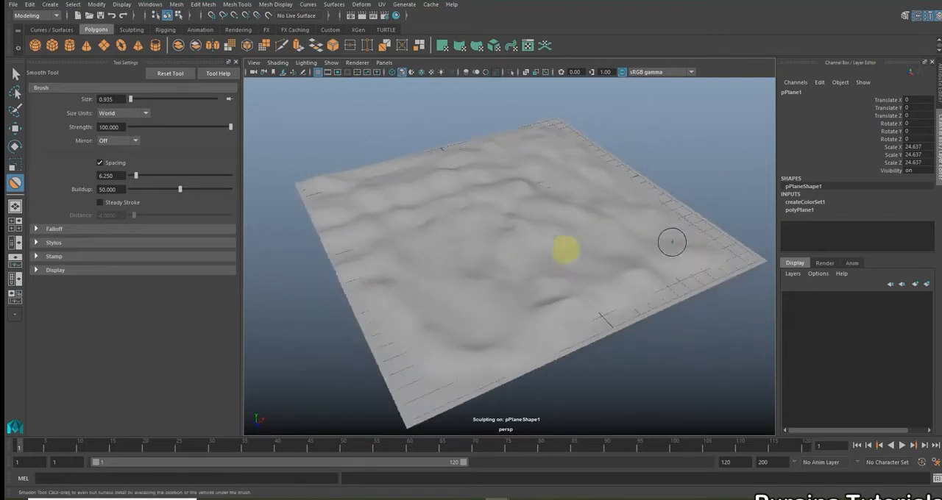
pyautogui.moveTo(470, 265)
pyautogui.keyDown('alt'); pyautogui.mouseDown()
pyautogui.moveTo(523, 255)
pyautogui.moveTo(650, 273)
pyautogui.moveTo(514, 268)
pyautogui.mouseUp(); pyautogui.keyUp('alt')
pyautogui.moveTo(481, 294)
pyautogui.keyDown('alt'); pyautogui.mouseDown()
pyautogui.moveTo(355, 211)
pyautogui.moveTo(360, 246)
pyautogui.moveTo(446, 257)
pyautogui.moveTo(498, 287)
pyautogui.moveTo(423, 295)
pyautogui.moveTo(505, 275)
pyautogui.moveTo(477, 275)
pyautogui.moveTo(519, 289)
pyautogui.moveTo(430, 220)
pyautogui.mouseUp(); pyautogui.keyUp('alt')
pyautogui.moveTo(447, 180)
pyautogui.keyDown('alt'); pyautogui.mouseDown()
pyautogui.moveTo(441, 202)
pyautogui.moveTo(454, 233)
pyautogui.moveTo(442, 237)
pyautogui.mouseUp(); pyautogui.keyUp('alt')
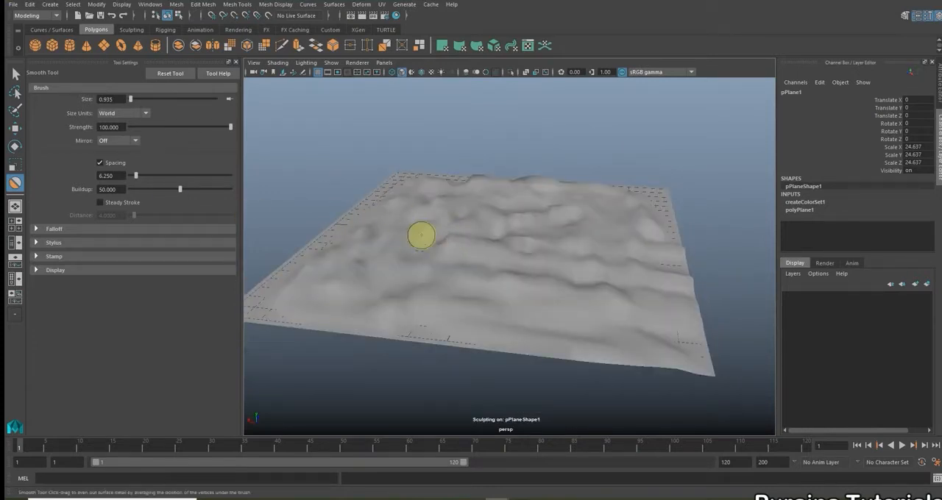
pyautogui.press('w')
pyautogui.click(576, 130)
# Create a second polygon plane at the terrain's centre and scale it uniformly to about 24.8
pyautogui.scroll(-4, 543, 171)
pyautogui.keyDown('alt'); pyautogui.moveTo(540, 175); pyautogui.dragTo(527, 235); pyautogui.keyUp('alt')
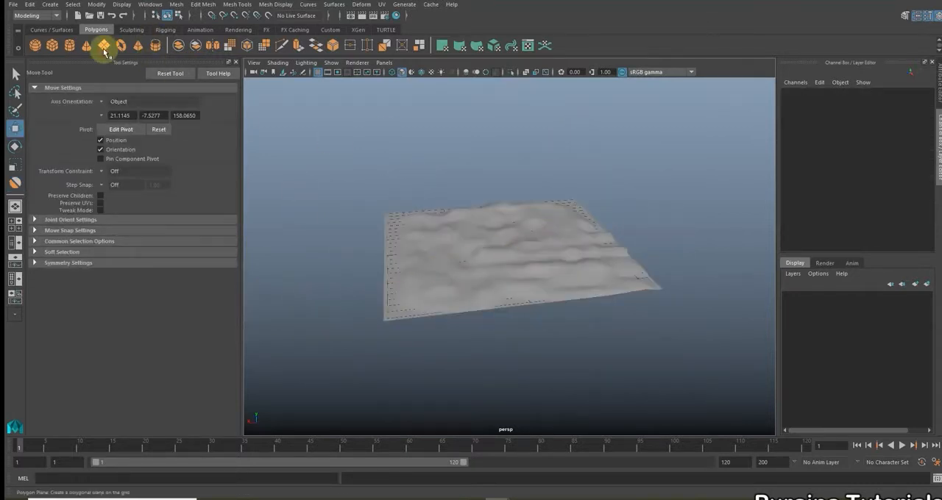
pyautogui.click(104, 47)
pyautogui.press('r')
pyautogui.moveTo(502, 243); pyautogui.dragTo(661, 243)
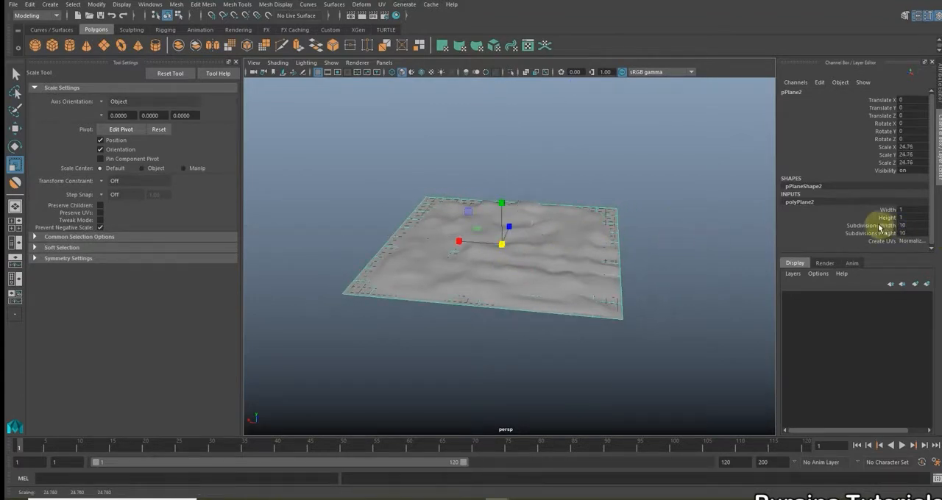
# Set the second plane's width and height subdivisions to 1, and deselect it
pyautogui.moveTo(878, 227); pyautogui.dragTo(877, 234)
pyautogui.moveTo(746, 218); pyautogui.dragTo(426, 160, button='middle')
pyautogui.press('w')
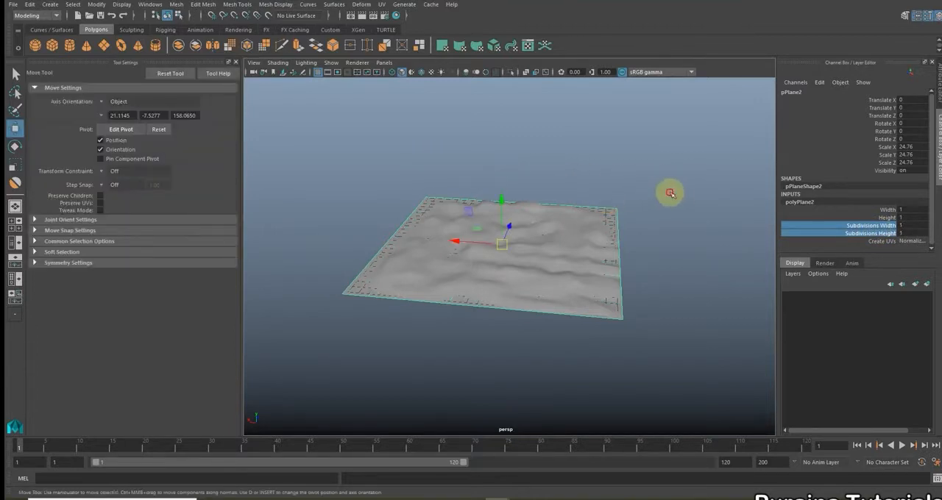
pyautogui.click(669, 195)
# Duplicate the flat plane beneath the terrain and move the copy up about 11 and along X about 24.7
pyautogui.keyDown('alt'); pyautogui.moveTo(355, 282); pyautogui.dragTo(389, 272); pyautogui.keyUp('alt')
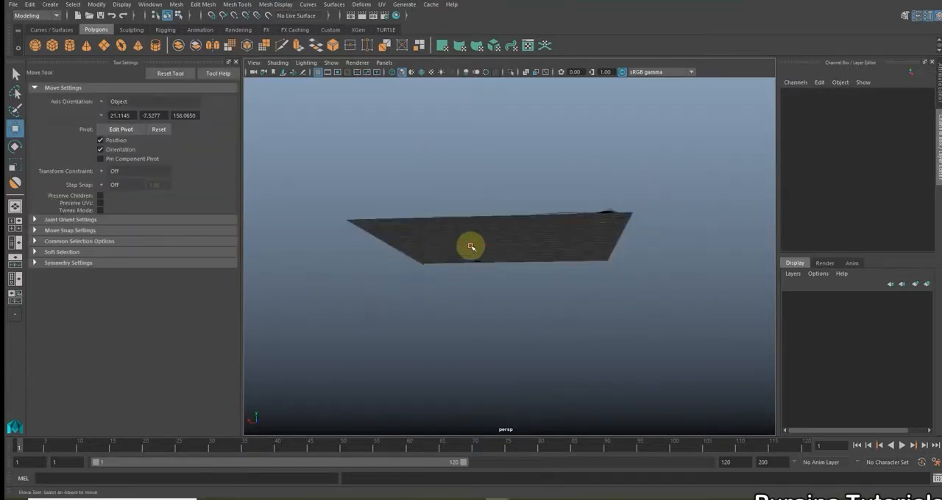
pyautogui.click(470, 247)
pyautogui.keyDown('alt'); pyautogui.moveTo(710, 268); pyautogui.dragTo(640, 307); pyautogui.keyUp('alt')
pyautogui.hotkey('ctrl', 'd')
pyautogui.moveTo(500, 203); pyautogui.dragTo(501, 98)
pyautogui.scroll(-5, 519, 121)
pyautogui.keyDown('alt'); pyautogui.moveTo(555, 155); pyautogui.dragTo(583, 172, button='middle'); pyautogui.keyUp('alt')
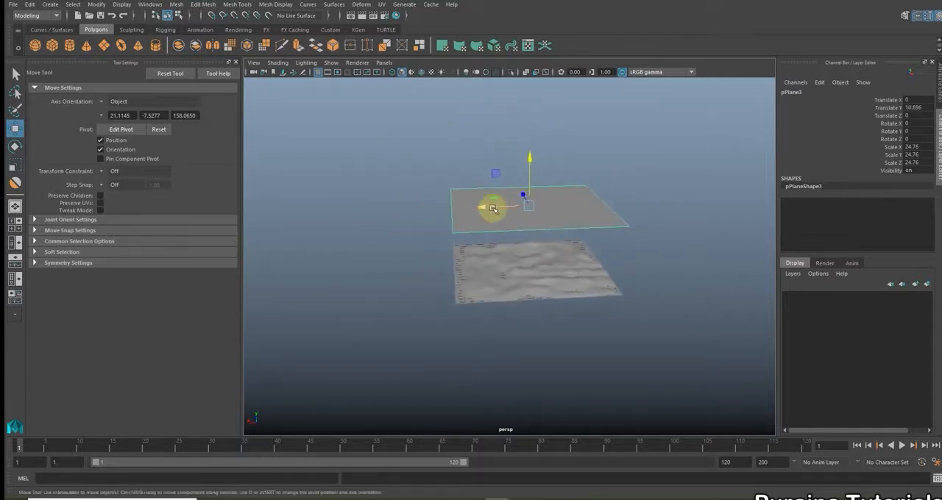
pyautogui.moveTo(477, 211); pyautogui.dragTo(318, 219)
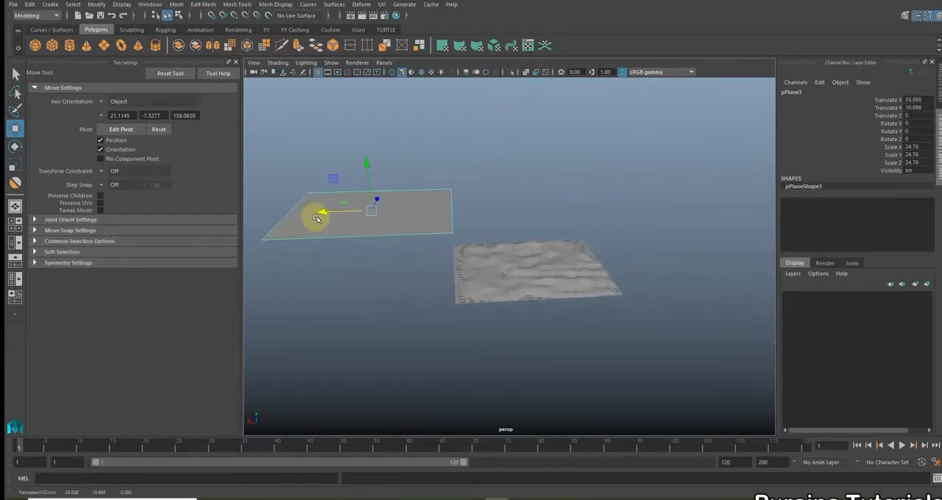
# Tilt the duplicated plane about 24.9 degrees around Z and raise it to about 17.8 in Y as a slope
pyautogui.press('e')
pyautogui.moveTo(336, 179); pyautogui.dragTo(497, 233)
pyautogui.moveTo(415, 131); pyautogui.dragTo(411, 120)
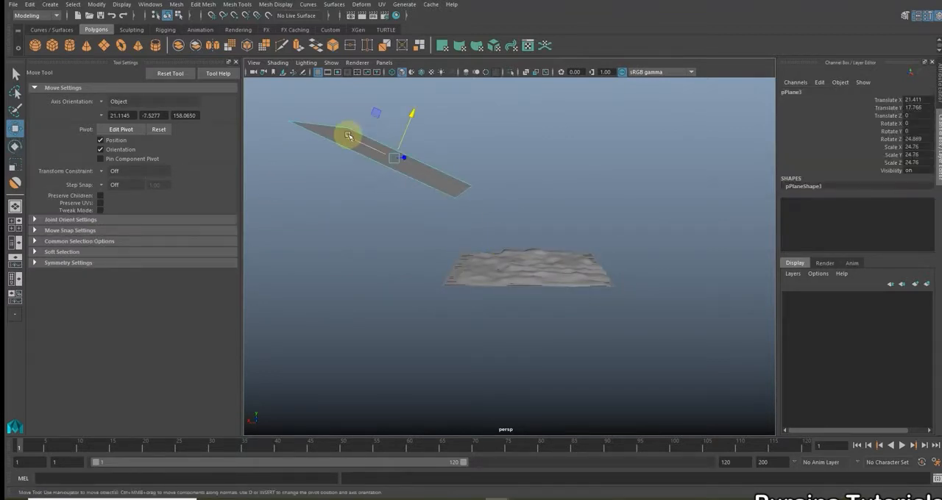
# Create a polygon sphere, raise it about 14.9 in Y and scale it uniformly to about 1.8
pyautogui.click(536, 165)
pyautogui.keyDown('alt'); pyautogui.moveTo(536, 165); pyautogui.dragTo(344, 150); pyautogui.keyUp('alt')
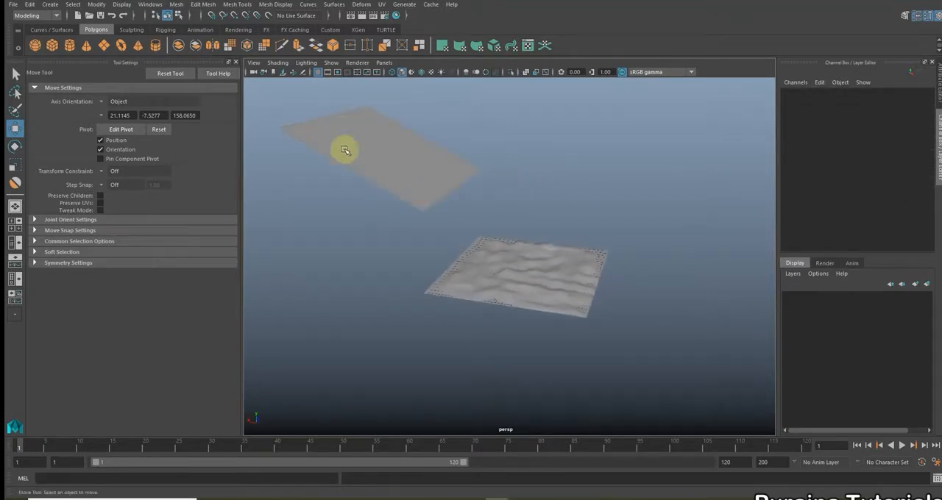
pyautogui.keyDown('alt'); pyautogui.moveTo(414, 179); pyautogui.dragTo(495, 244); pyautogui.keyUp('alt')
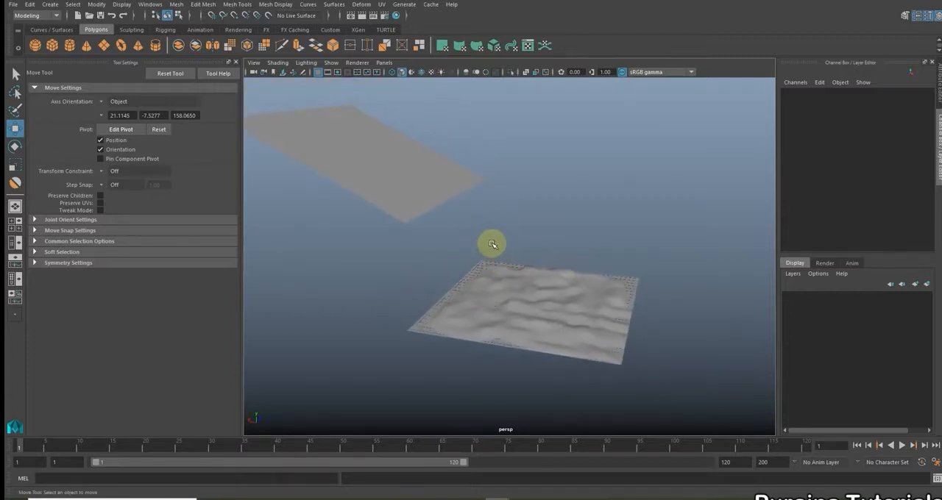
pyautogui.keyDown('alt'); pyautogui.moveTo(532, 315); pyautogui.dragTo(536, 288); pyautogui.keyUp('alt')
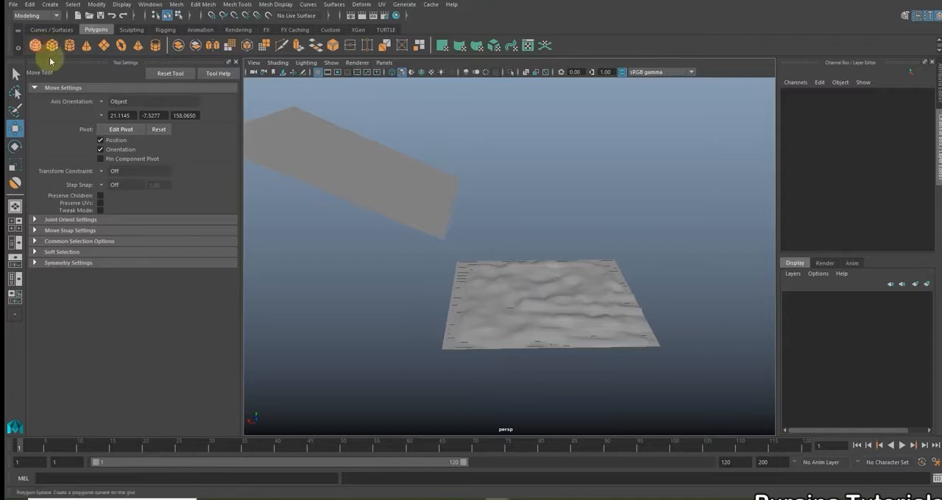
pyautogui.click(36, 46)
pyautogui.moveTo(542, 255); pyautogui.dragTo(554, 140)
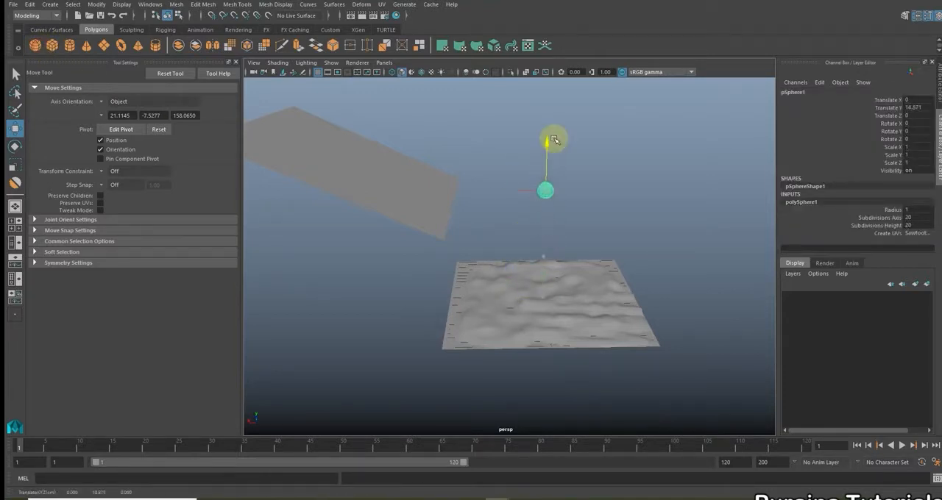
pyautogui.press('r')
pyautogui.moveTo(542, 191); pyautogui.dragTo(555, 194)
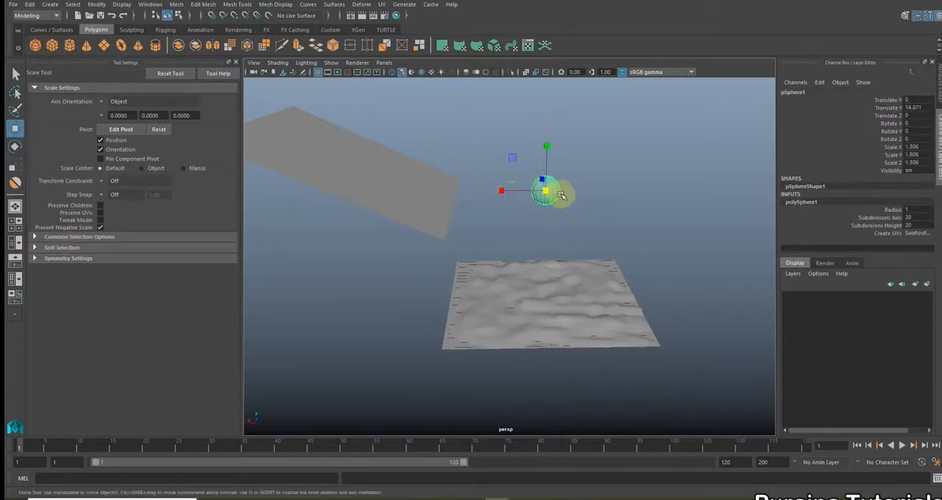
# Move the sphere above the tilted slope, to about 17.8 in X and 28.4 in Y, and deselect it
pyautogui.press('w')
pyautogui.moveTo(546, 145); pyautogui.dragTo(561, 78)
pyautogui.moveTo(500, 129); pyautogui.dragTo(527, 237)
pyautogui.click(457, 187)
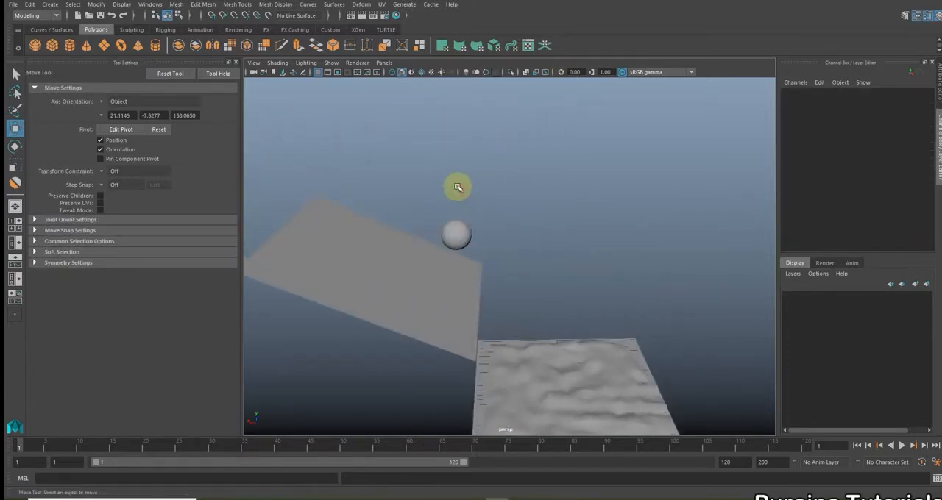
pyautogui.click(451, 233)
pyautogui.moveTo(447, 187); pyautogui.dragTo(448, 150)
pyautogui.moveTo(414, 183); pyautogui.dragTo(373, 179)
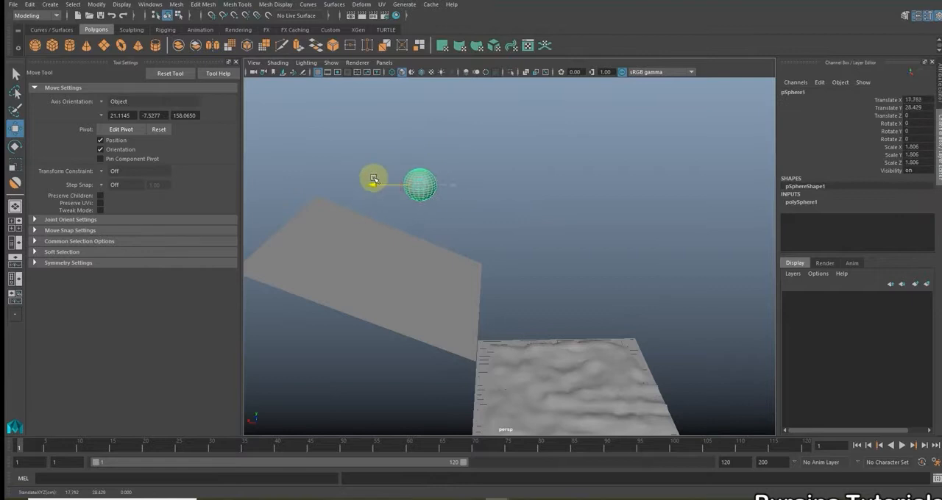
pyautogui.click(536, 216)
# Make the tilted slope plane a passive rigid body using the FX tools
pyautogui.scroll(-5, 569, 260)
pyautogui.moveTo(569, 261)
pyautogui.keyDown('alt'); pyautogui.mouseDown()
pyautogui.moveTo(500, 243)
pyautogui.moveTo(513, 265)
pyautogui.moveTo(502, 294)
pyautogui.moveTo(561, 269)
pyautogui.mouseUp(); pyautogui.keyUp('alt')
pyautogui.scroll(5, 503, 324)
pyautogui.keyDown('alt'); pyautogui.moveTo(511, 323); pyautogui.dragTo(544, 326); pyautogui.keyUp('alt')
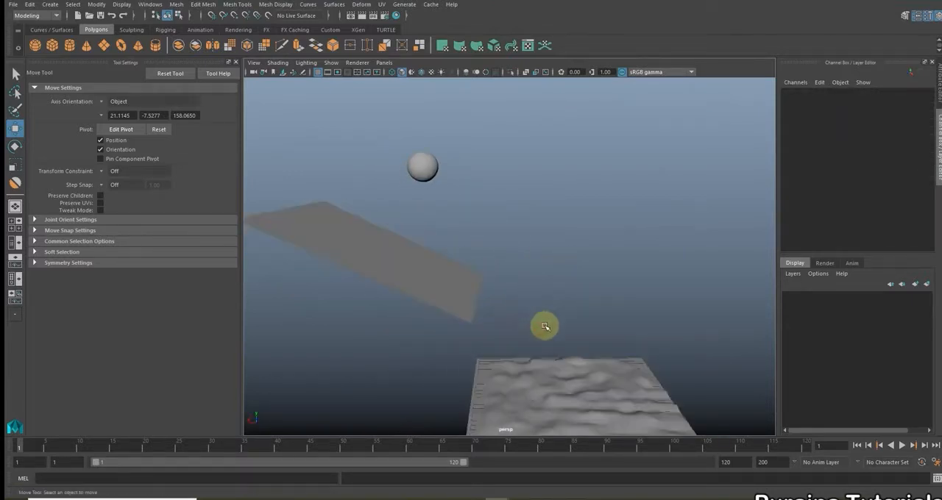
pyautogui.scroll(-3, 544, 326)
pyautogui.keyDown('alt'); pyautogui.moveTo(490, 287); pyautogui.dragTo(512, 284); pyautogui.keyUp('alt')
pyautogui.click(434, 222)
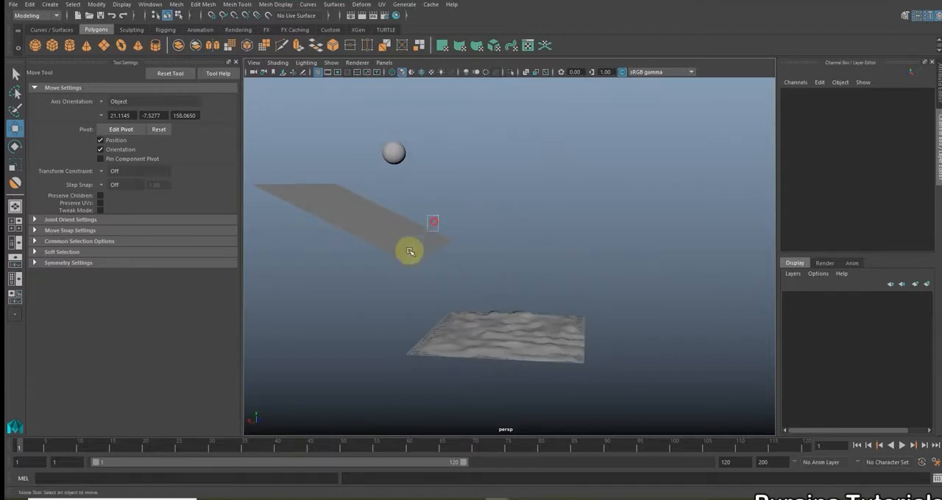
pyautogui.click(631, 302)
pyautogui.click(355, 259)
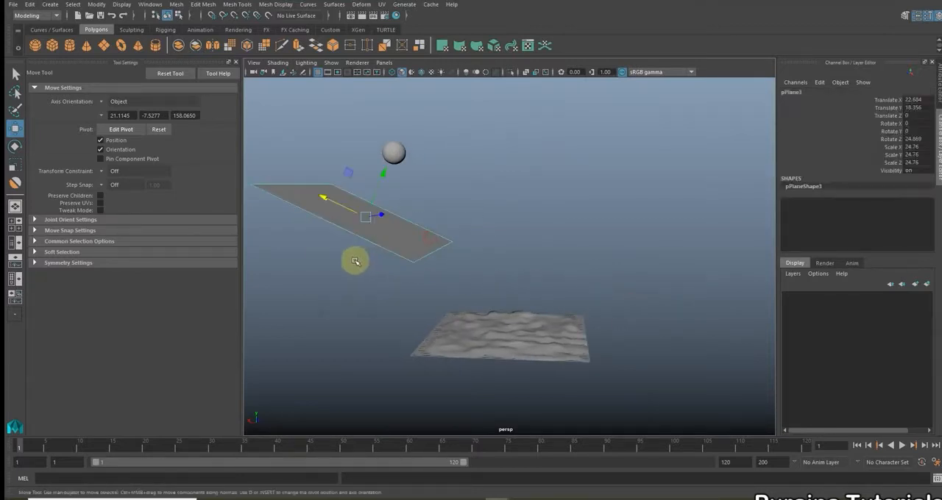
pyautogui.click(34, 14)
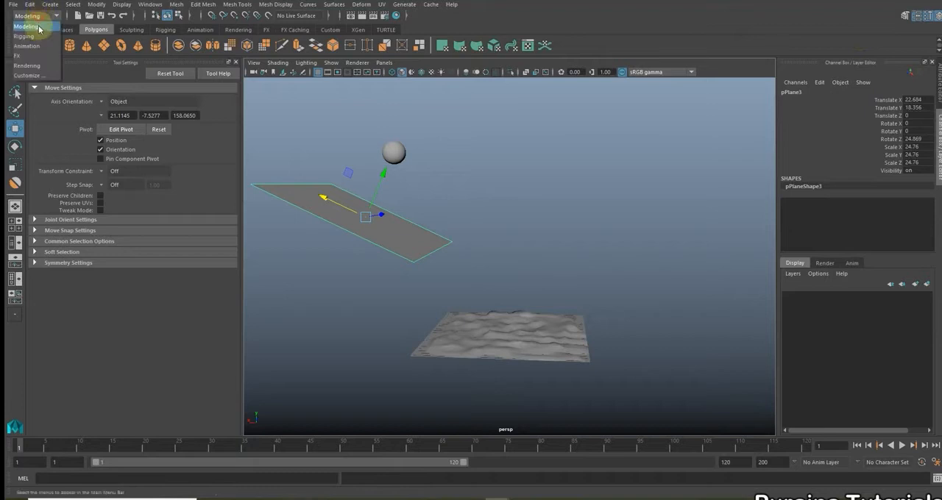
pyautogui.click(47, 56)
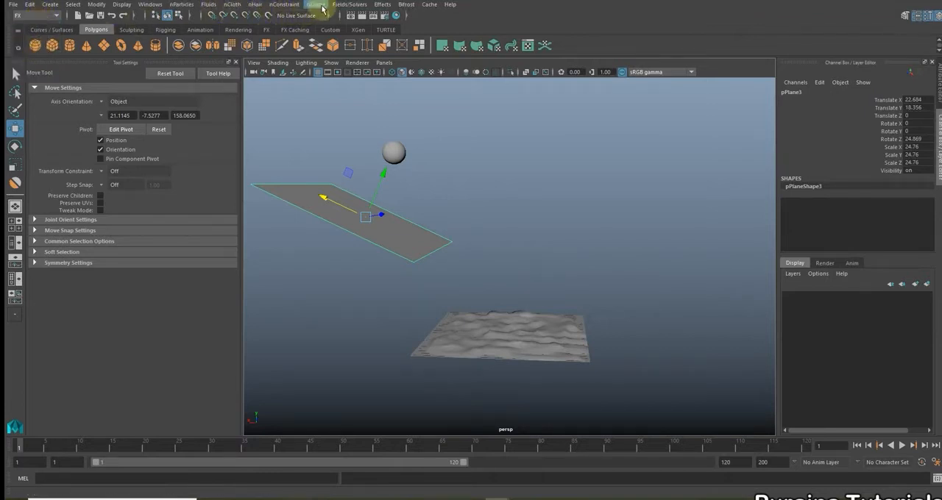
pyautogui.click(342, 5)
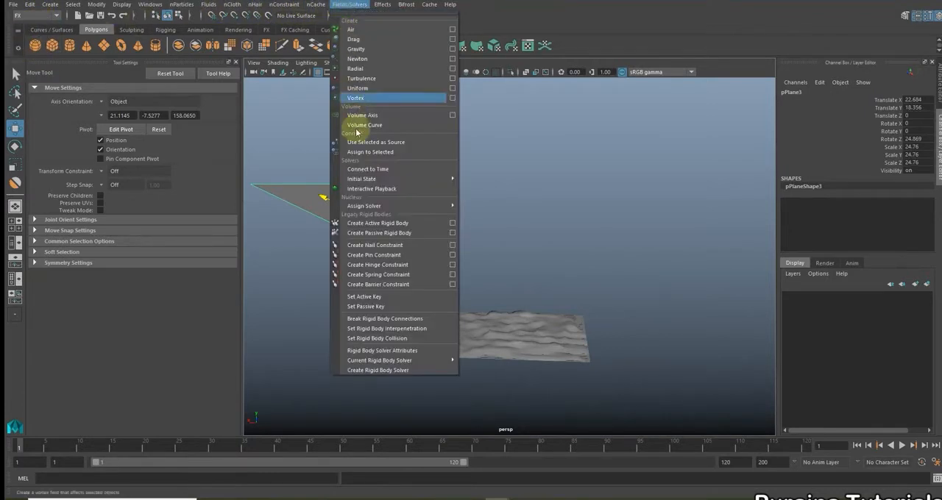
pyautogui.click(413, 231)
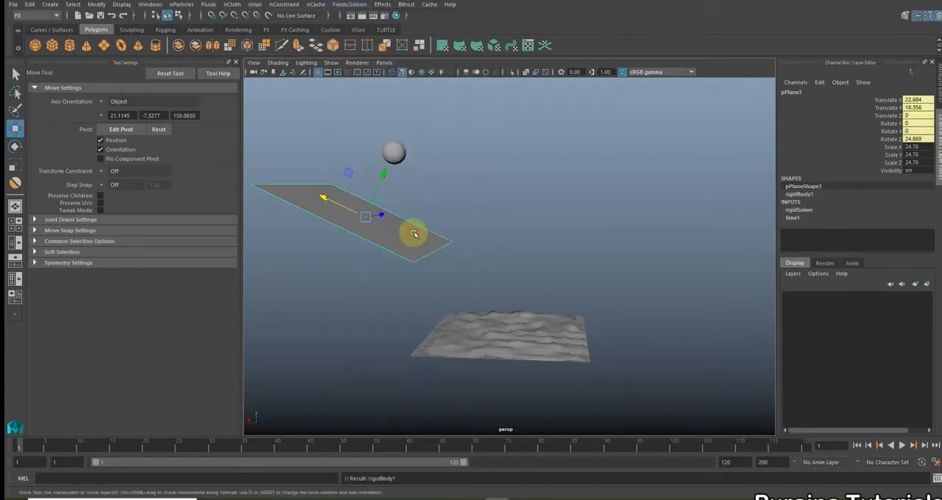
# Make the flat plane beneath the terrain a passive rigid body as well, and deselect it
pyautogui.moveTo(490, 216)
pyautogui.keyDown('alt'); pyautogui.mouseDown()
pyautogui.moveTo(499, 199)
pyautogui.moveTo(502, 222)
pyautogui.mouseUp(); pyautogui.keyUp('alt')
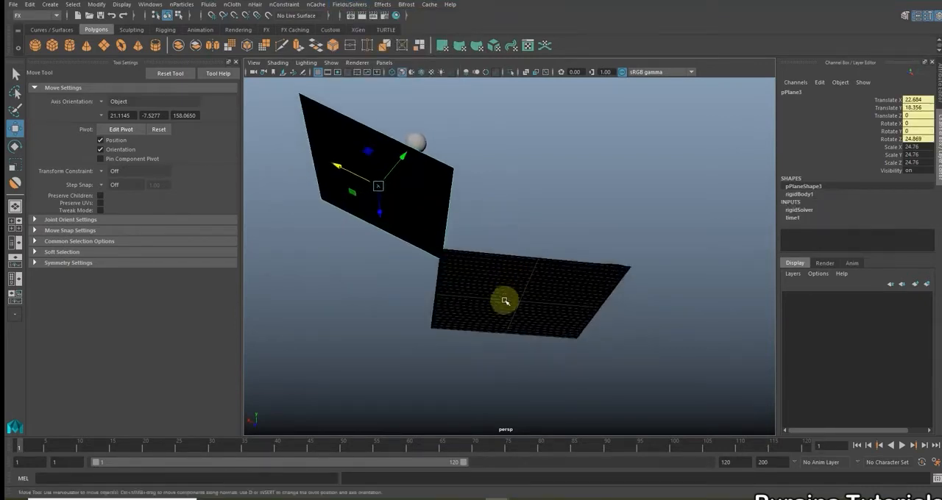
pyautogui.click(505, 301)
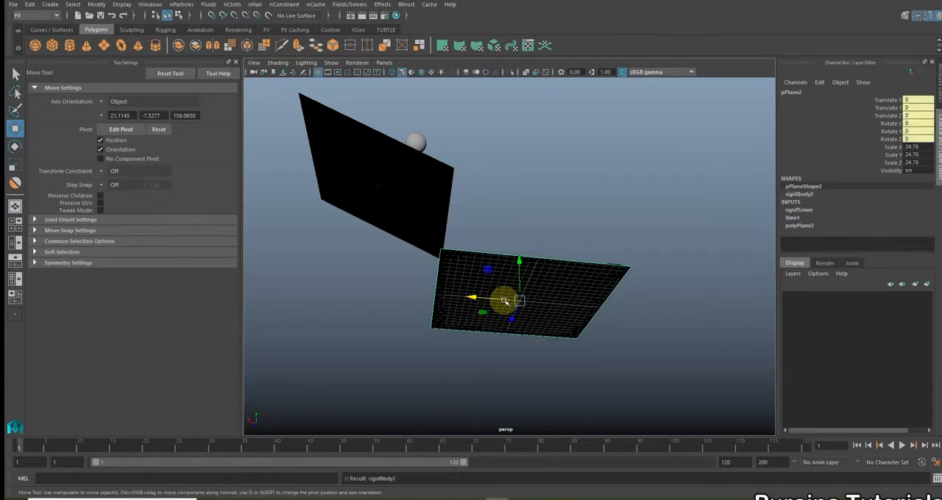
pyautogui.keyDown('alt'); pyautogui.moveTo(543, 242); pyautogui.dragTo(488, 239); pyautogui.keyUp('alt')
pyautogui.click(530, 232)
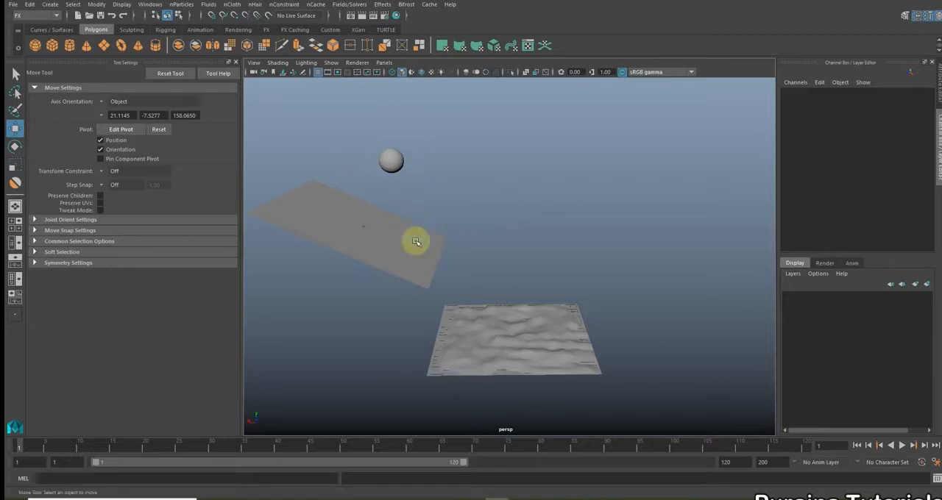
# Apply a gravity field to the sphere above the slope
pyautogui.keyDown('alt'); pyautogui.moveTo(473, 292); pyautogui.dragTo(455, 290); pyautogui.keyUp('alt')
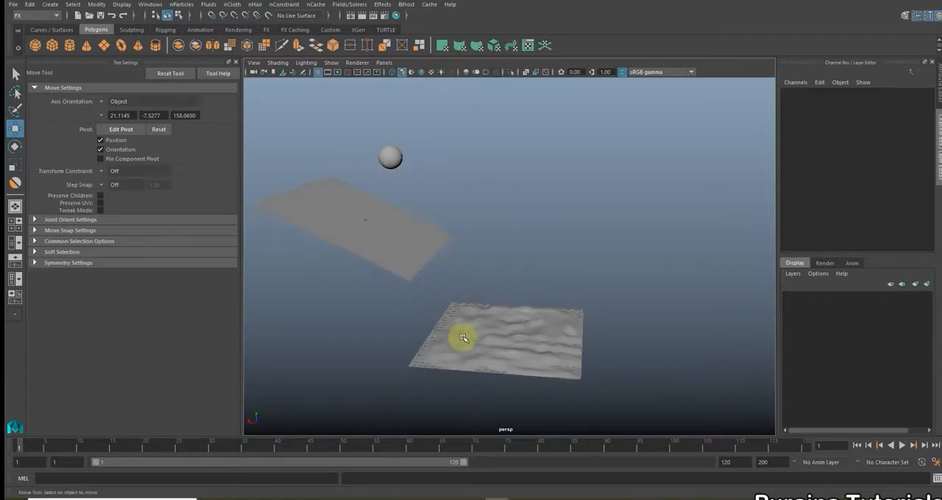
pyautogui.keyDown('alt'); pyautogui.moveTo(541, 355); pyautogui.dragTo(525, 301); pyautogui.keyUp('alt')
pyautogui.click(347, 140)
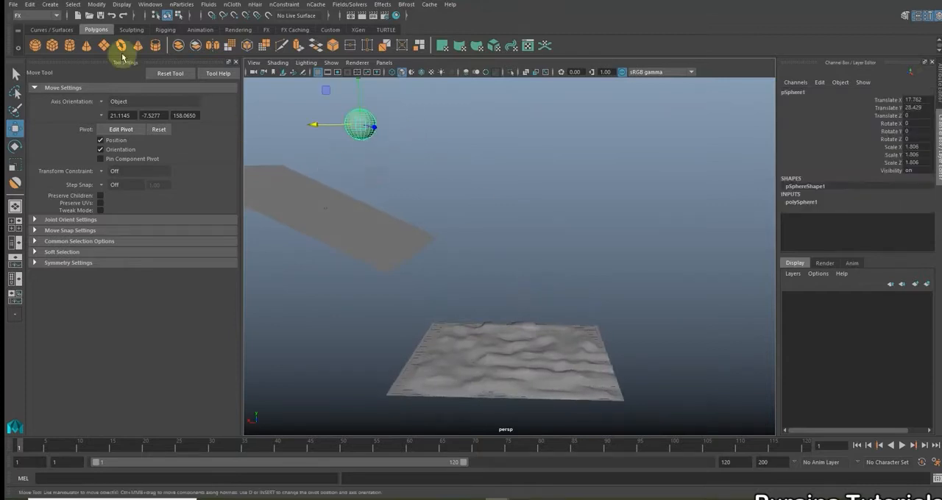
pyautogui.click(350, 5)
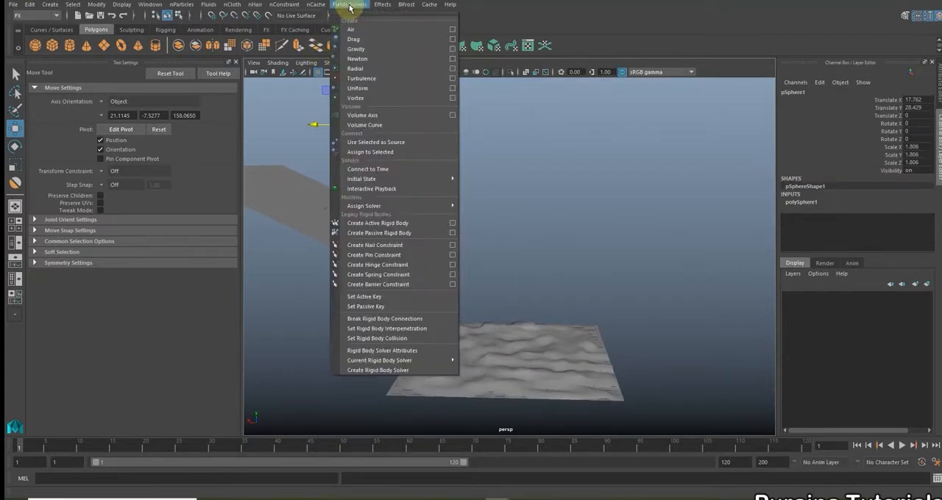
pyautogui.click(379, 49)
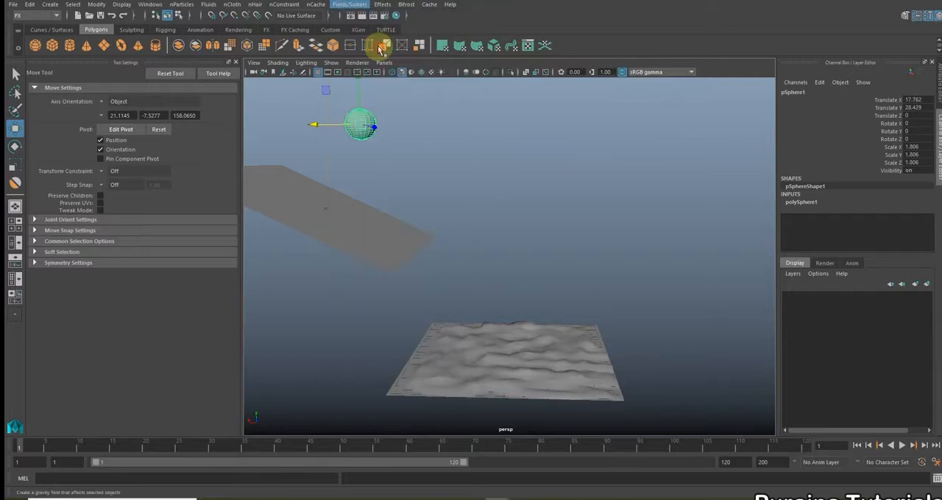
pyautogui.keyDown('alt'); pyautogui.moveTo(487, 238); pyautogui.dragTo(493, 240); pyautogui.keyUp('alt')
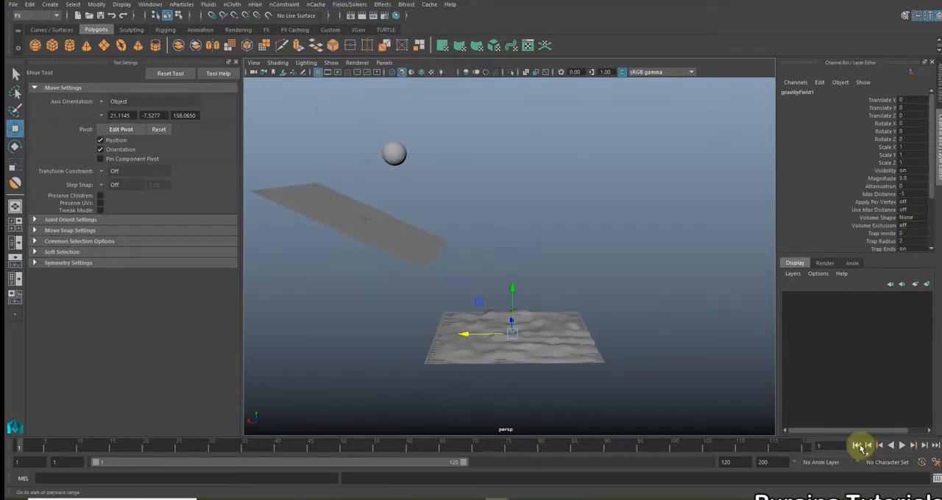
# Play the simulation to check how the sphere falls onto the slope, and stop playback
pyautogui.keyDown('alt'); pyautogui.moveTo(589, 286); pyautogui.dragTo(607, 267); pyautogui.keyUp('alt')
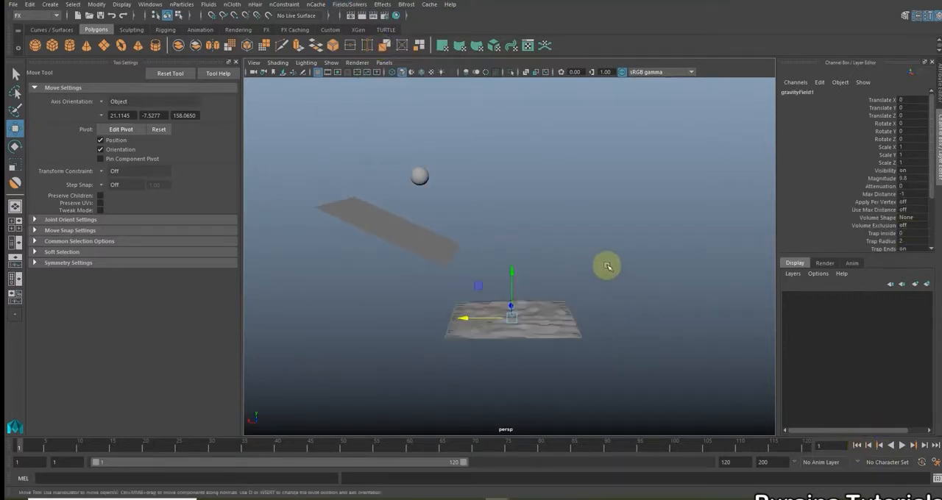
pyautogui.click(901, 445)
pyautogui.keyDown('alt'); pyautogui.moveTo(621, 349); pyautogui.dragTo(576, 340); pyautogui.keyUp('alt')
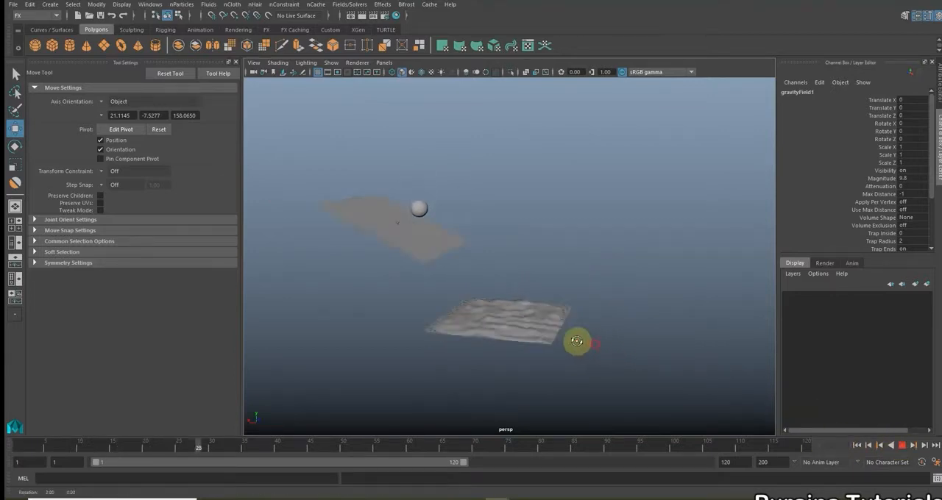
pyautogui.scroll(5, 576, 341)
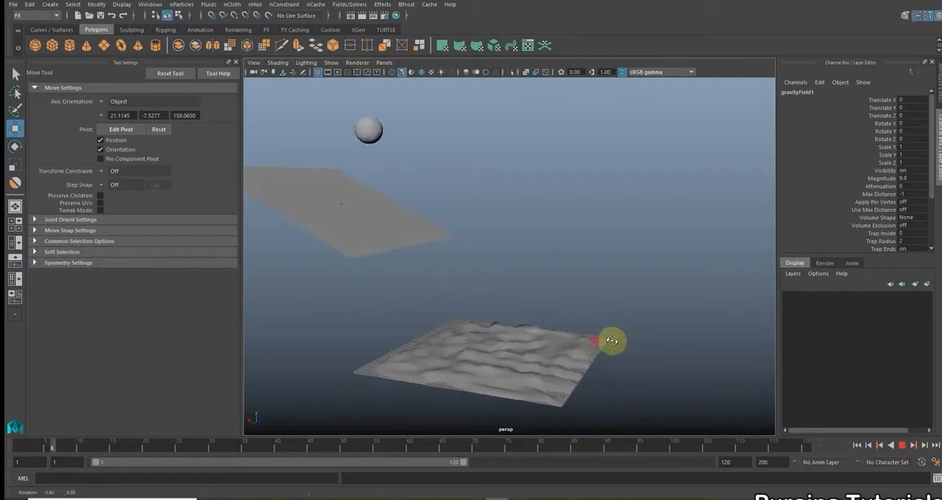
pyautogui.click(902, 445)
# Set the end of the playback range to frame 250
pyautogui.click(734, 463)
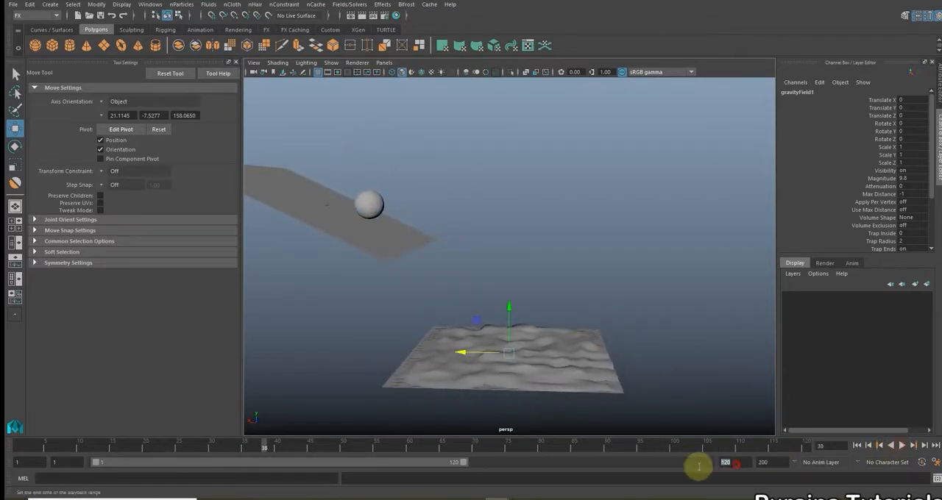
pyautogui.write('25')
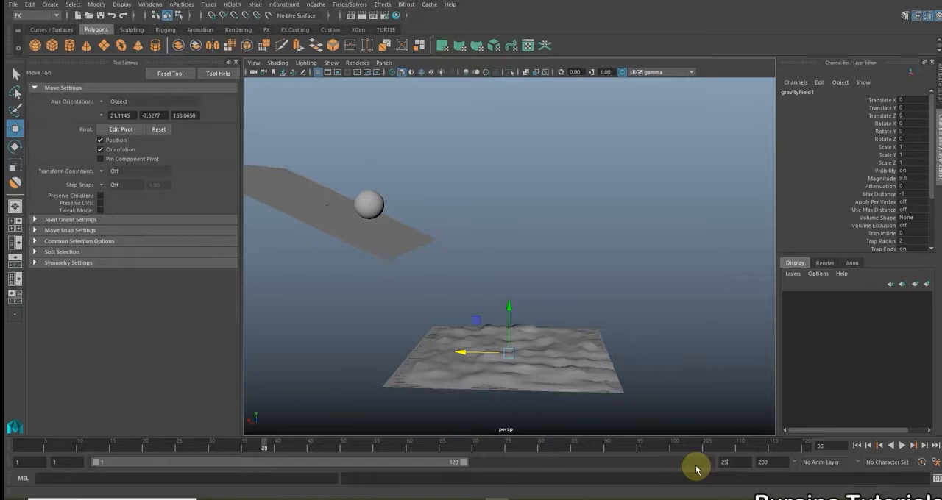
pyautogui.write('0')
pyautogui.press('Return')
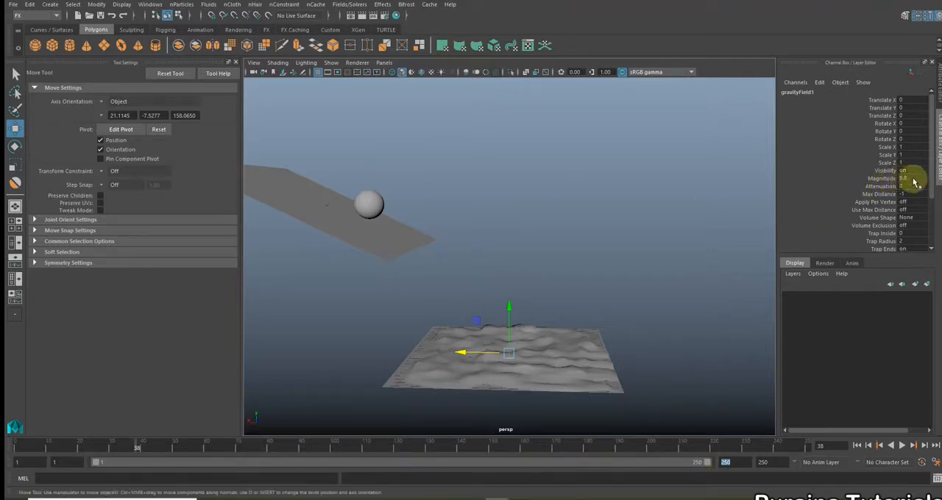
# Set the mass of the sphere's rigid body to 50 and deselect the sphere
pyautogui.click(370, 200)
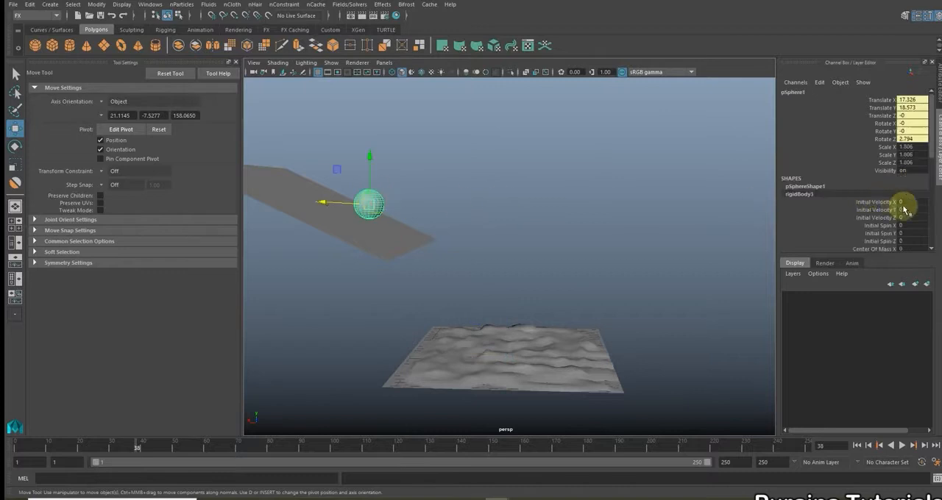
pyautogui.scroll(-7, 905, 210)
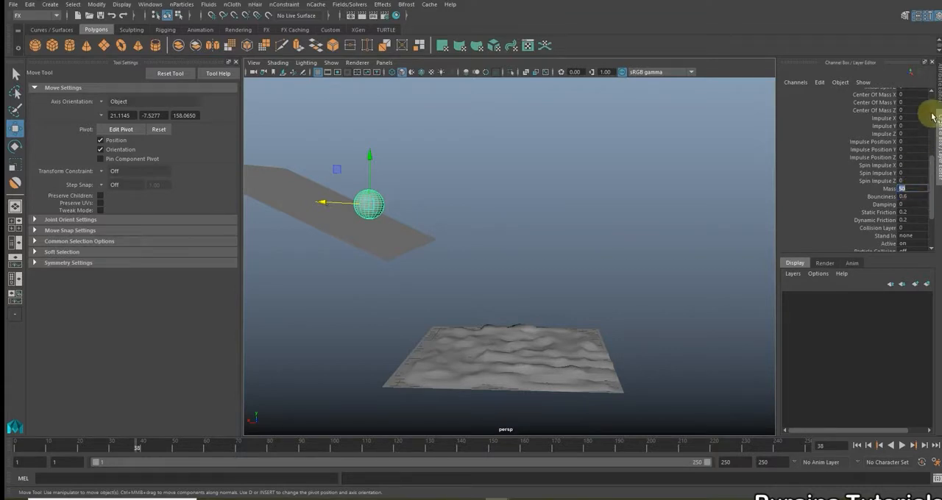
pyautogui.click(938, 90)
pyautogui.click(939, 92)
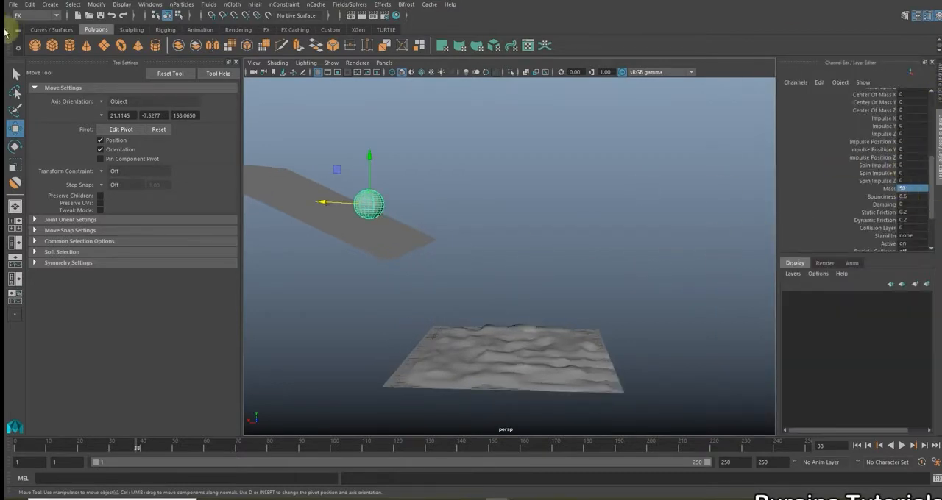
pyautogui.keyDown('alt'); pyautogui.moveTo(626, 214); pyautogui.dragTo(615, 214); pyautogui.keyUp('alt')
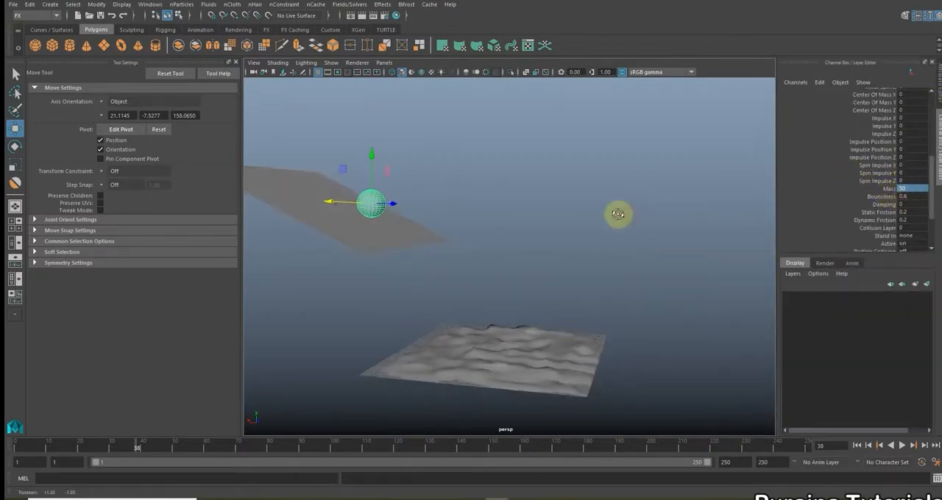
pyautogui.click(695, 216)
# Set the sphere's rigid body damping to 0.3 and its static friction to 0.1
pyautogui.click(370, 199)
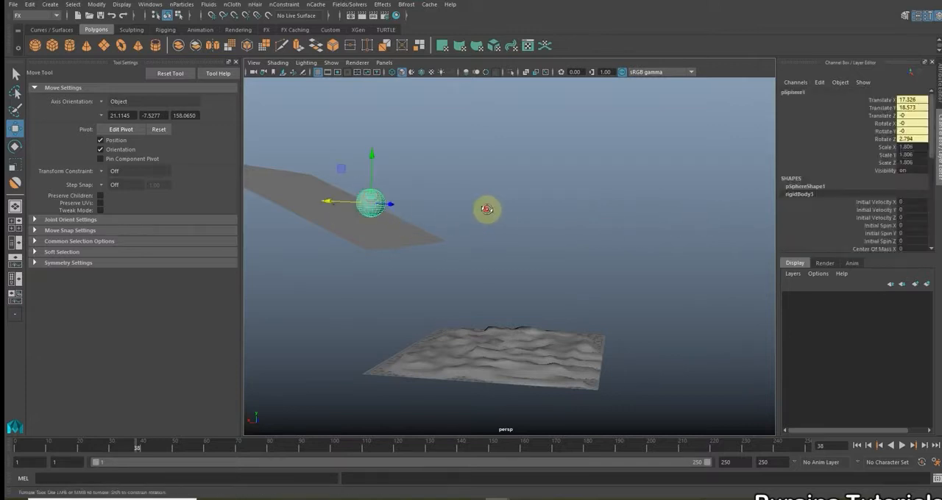
pyautogui.keyDown('alt'); pyautogui.moveTo(487, 211); pyautogui.dragTo(501, 211); pyautogui.keyUp('alt')
pyautogui.scroll(-3, 815, 218)
pyautogui.scroll(-5, 815, 218)
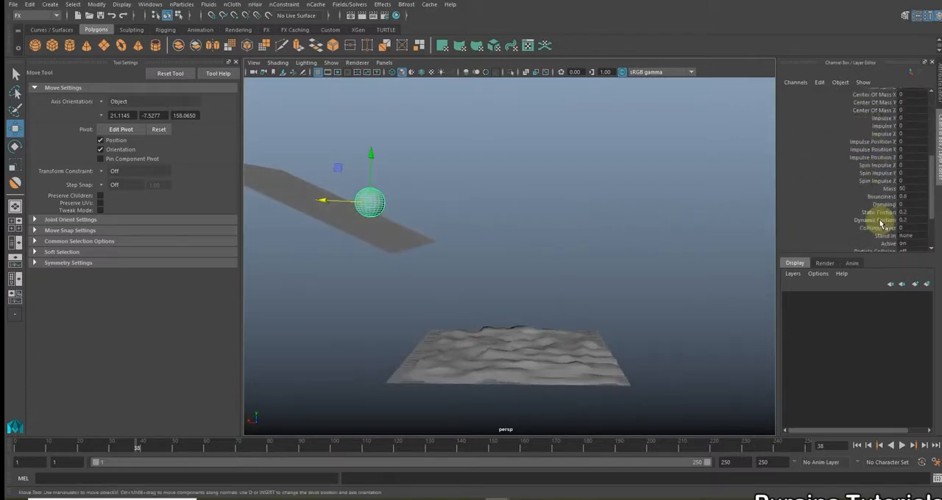
pyautogui.scroll(-1, 916, 201)
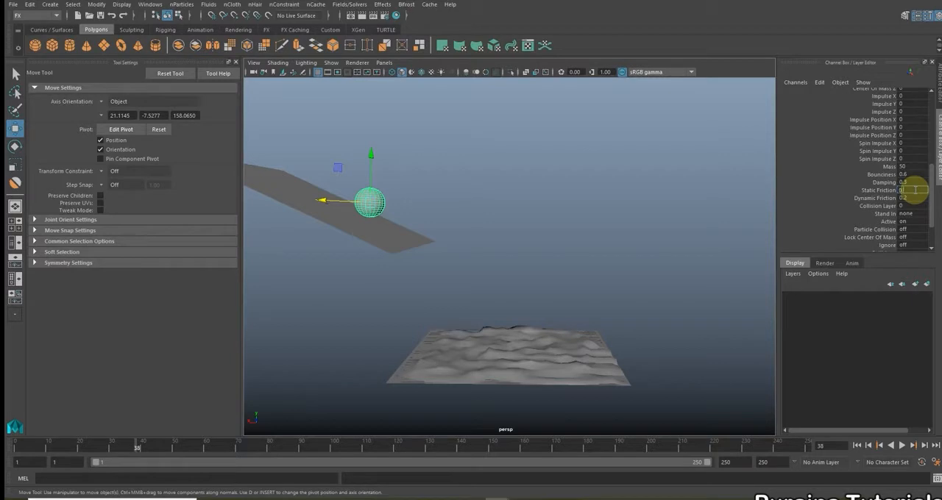
pyautogui.scroll(-2, 743, 179)
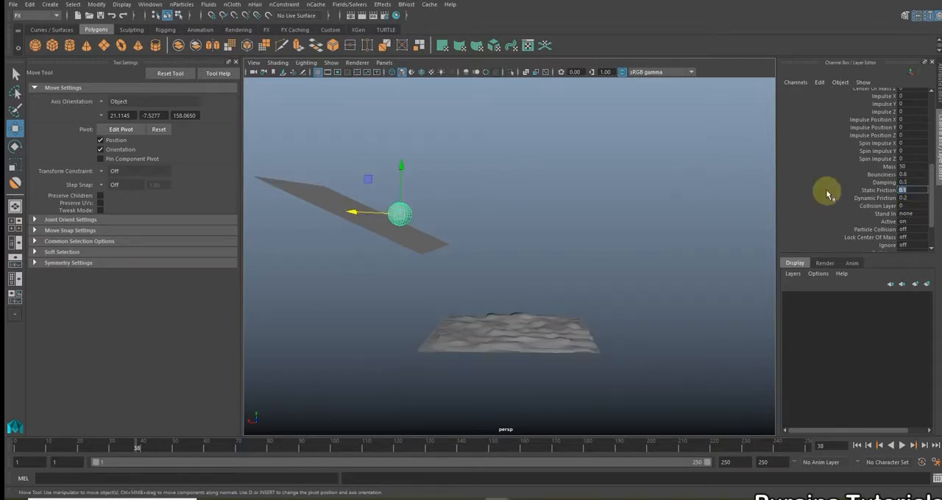
pyautogui.scroll(-1, 861, 197)
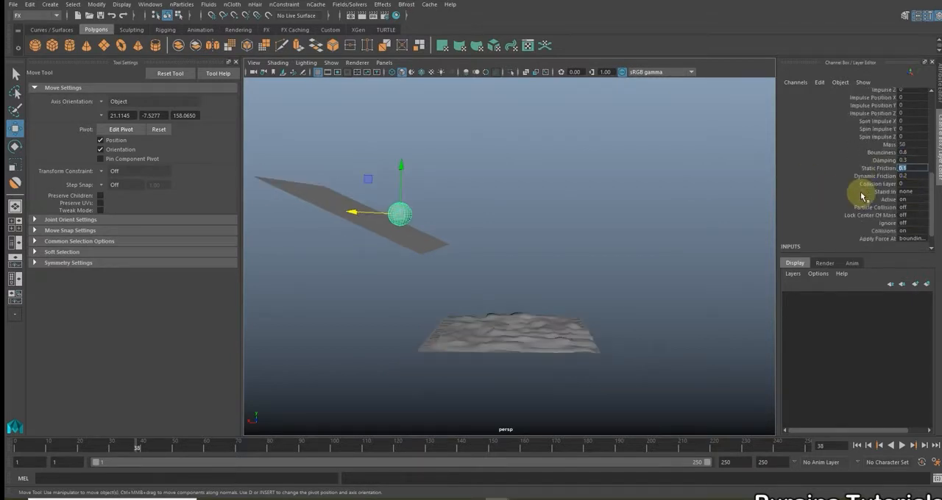
pyautogui.scroll(-1, 862, 196)
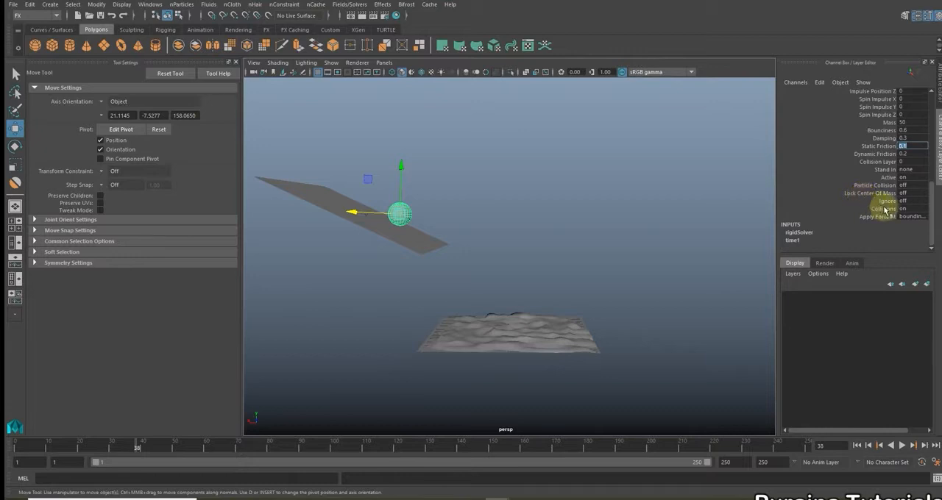
pyautogui.scroll(1, 885, 195)
pyautogui.scroll(-1, 879, 194)
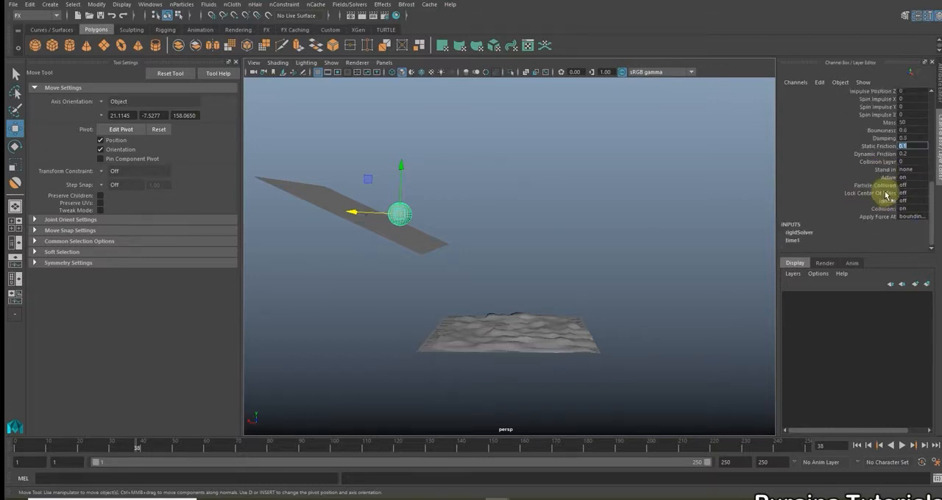
# Set the bounciness of the passive rigid plane at the snow terrain to 0 and clear the selection
pyautogui.click(524, 188)
pyautogui.scroll(3, 528, 195)
pyautogui.keyDown('alt'); pyautogui.moveTo(531, 205); pyautogui.dragTo(582, 347); pyautogui.keyUp('alt')
pyautogui.click(587, 335)
pyautogui.scroll(-5, 840, 224)
pyautogui.scroll(-3, 842, 222)
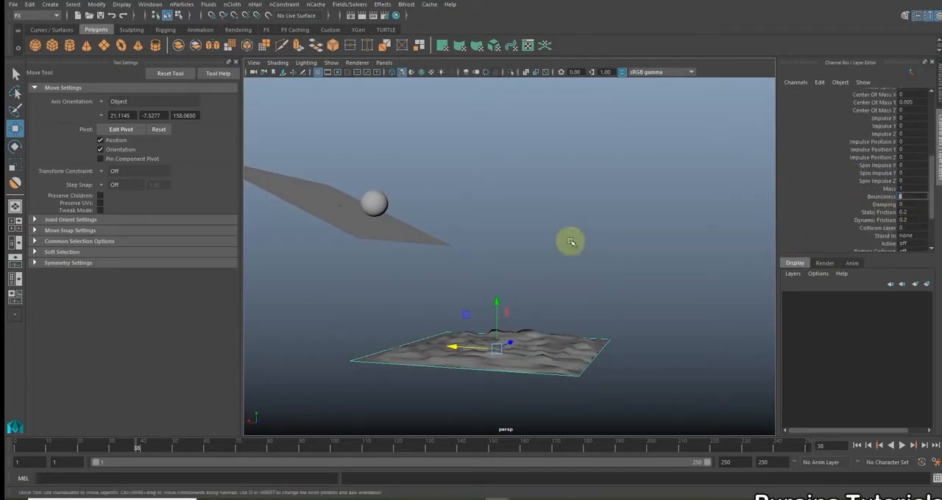
pyautogui.scroll(-1, 835, 211)
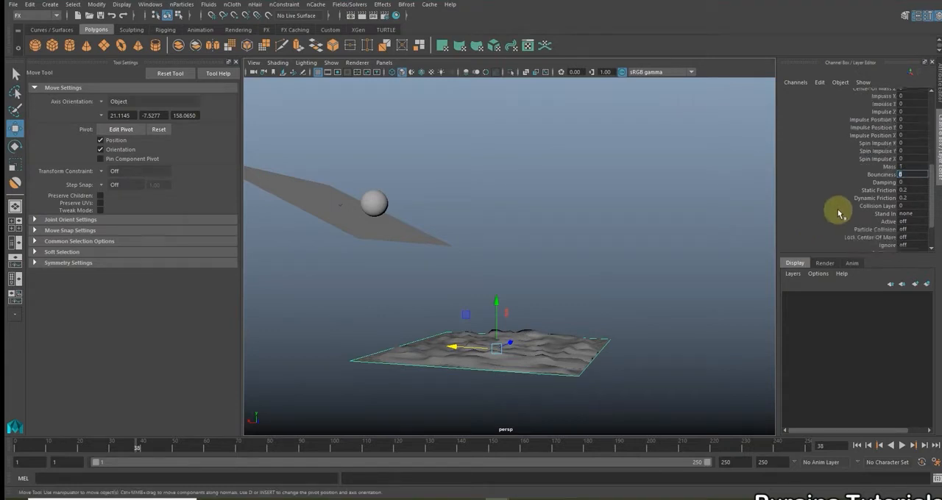
pyautogui.click(669, 235)
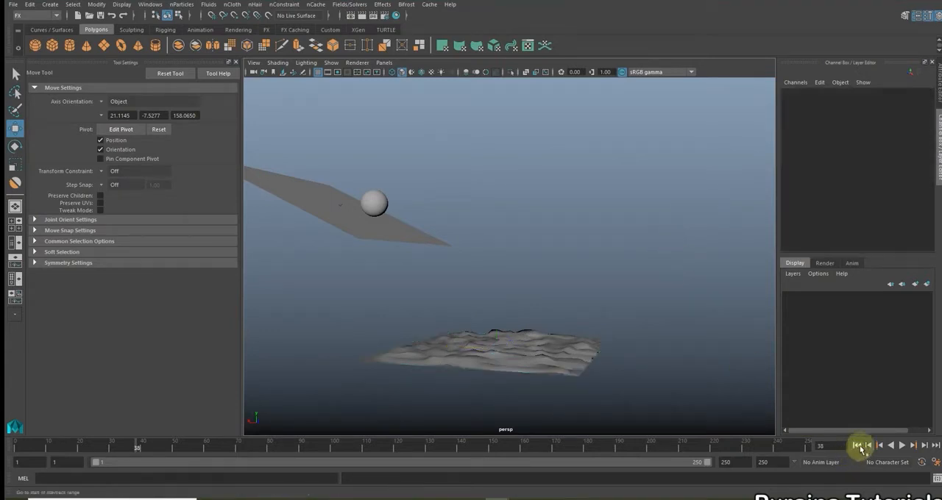
# Play the simulation from the first frame to check how the sphere lands on the terrain, and return to the start
pyautogui.click(857, 445)
pyautogui.click(901, 445)
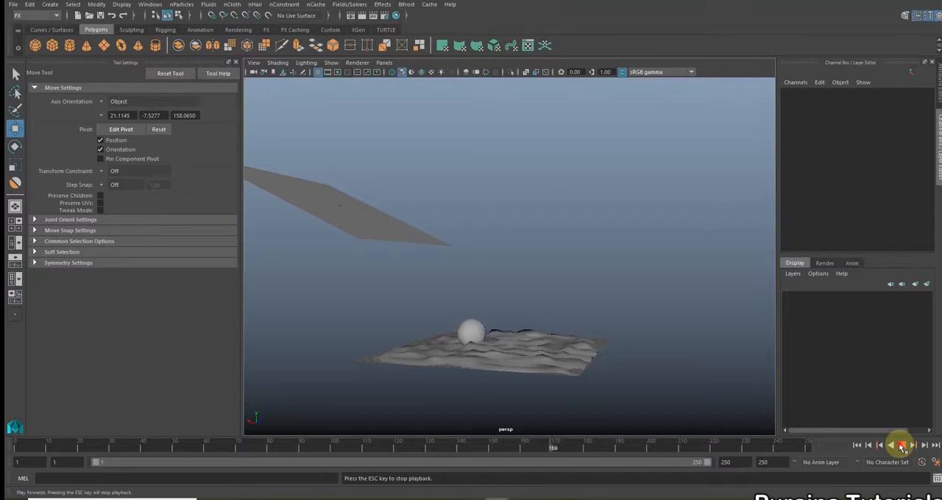
pyautogui.click(902, 445)
pyautogui.moveTo(452, 252)
pyautogui.keyDown('alt'); pyautogui.mouseDown()
pyautogui.moveTo(530, 256)
pyautogui.moveTo(469, 282)
pyautogui.moveTo(458, 165)
pyautogui.moveTo(442, 245)
pyautogui.mouseUp(); pyautogui.keyUp('alt')
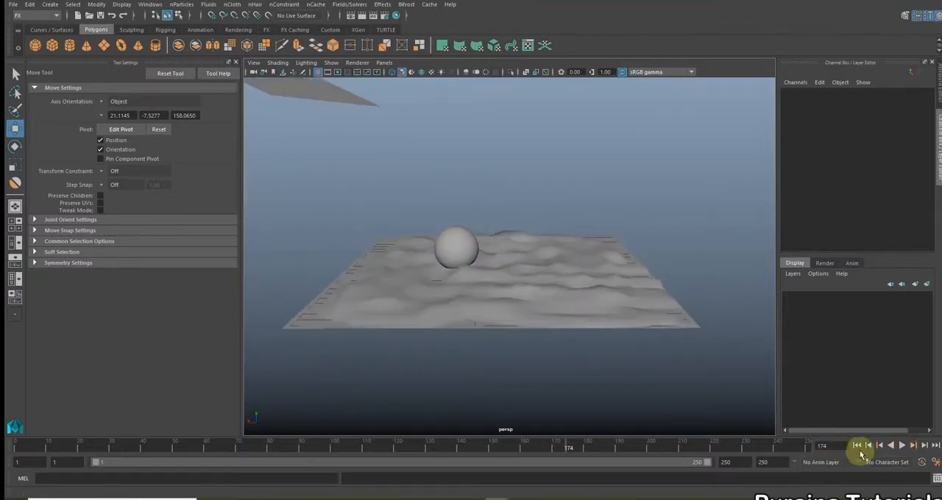
pyautogui.click(859, 448)
pyautogui.scroll(-3, 557, 235)
pyautogui.keyDown('alt'); pyautogui.moveTo(557, 236); pyautogui.dragTo(597, 343, button='middle'); pyautogui.keyUp('alt')
pyautogui.scroll(-3, 597, 343)
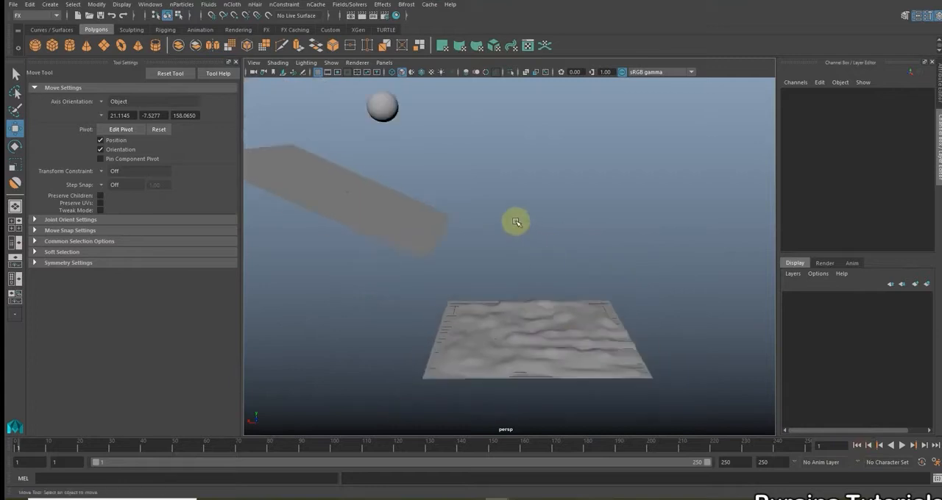
# Open the Outliner, select gravityField1 and display its attributes
pyautogui.click(149, 4)
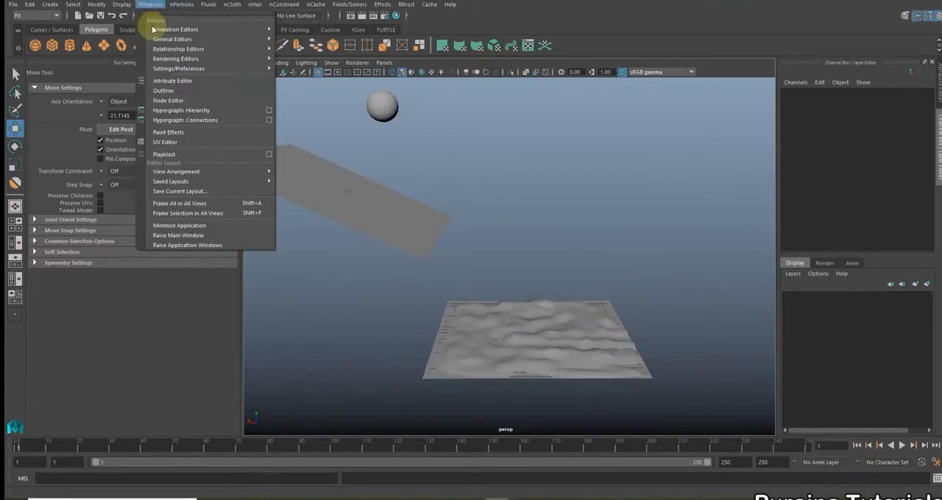
pyautogui.click(178, 91)
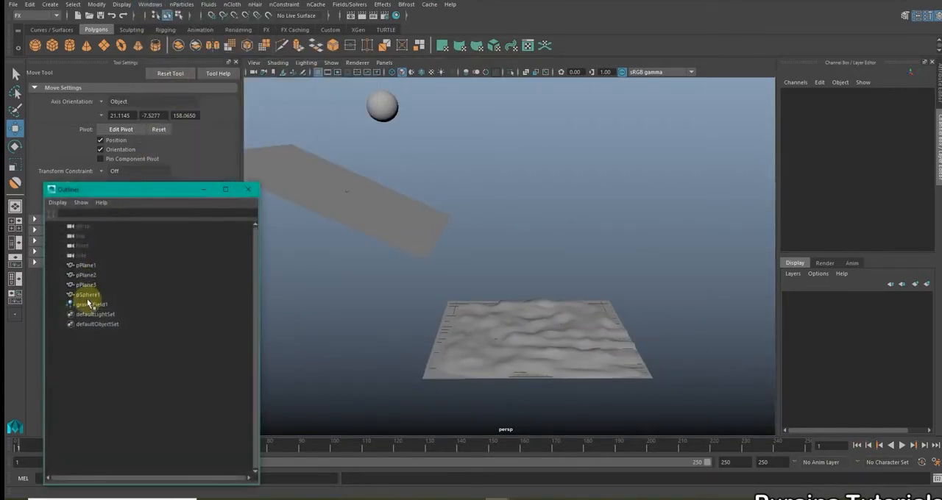
pyautogui.click(92, 304)
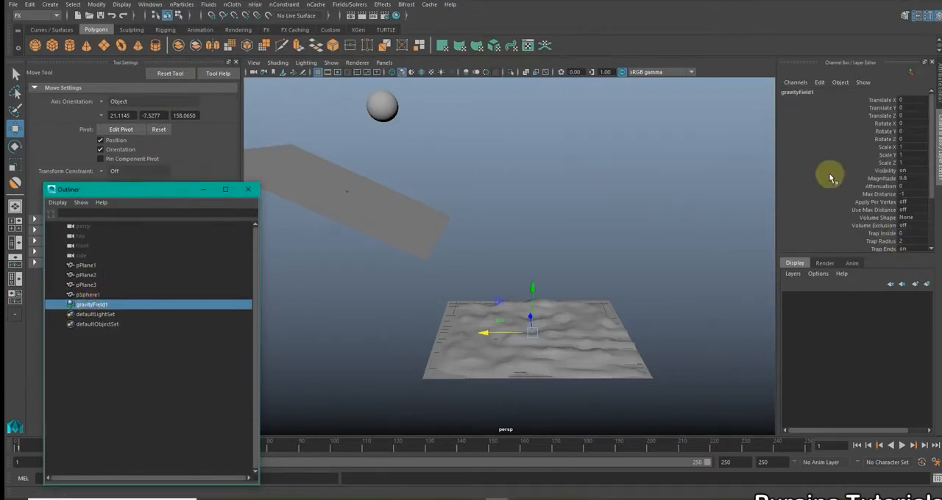
pyautogui.hotkey('ctrl', 'a')
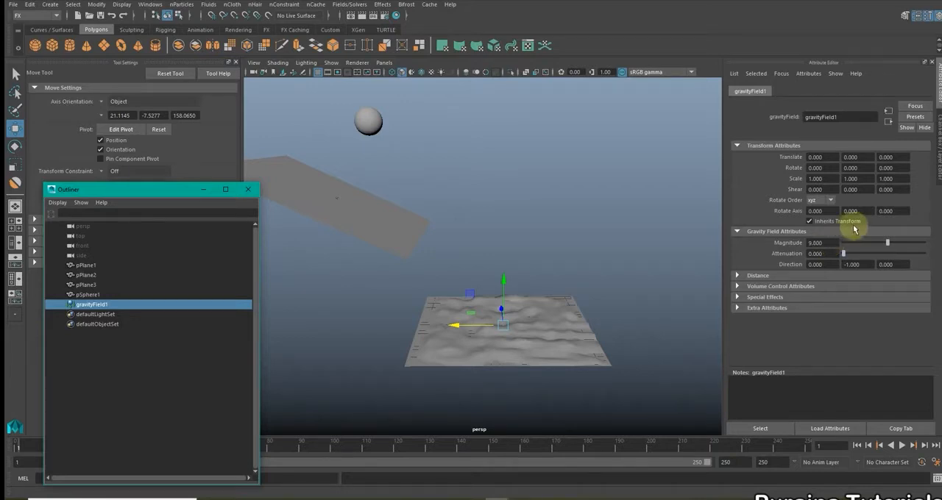
# Raise the gravity field's magnitude to 80 and play the simulation to test the sphere's roll
pyautogui.moveTo(885, 244); pyautogui.dragTo(919, 246)
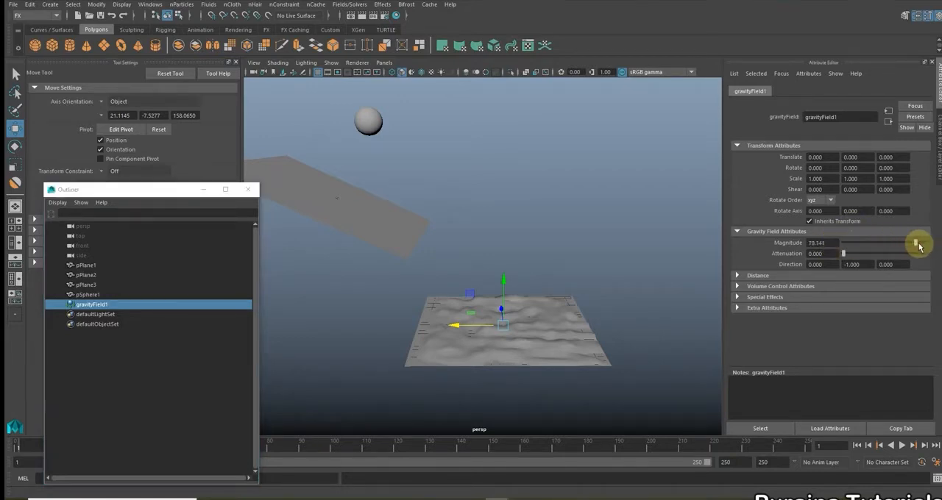
pyautogui.doubleClick(823, 243)
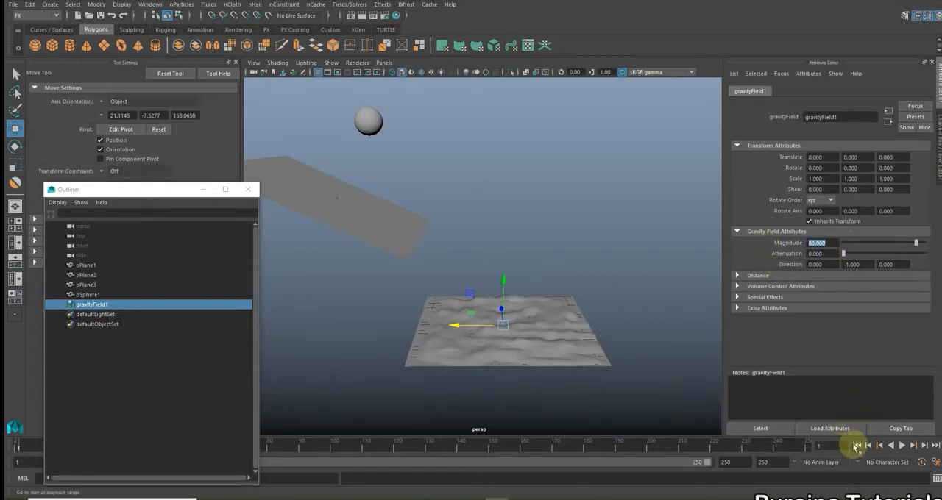
pyautogui.click(901, 446)
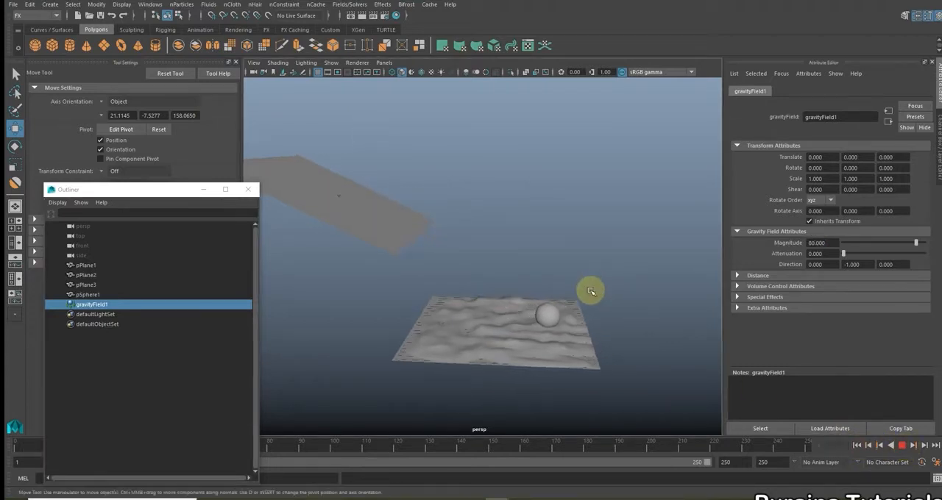
pyautogui.click(901, 445)
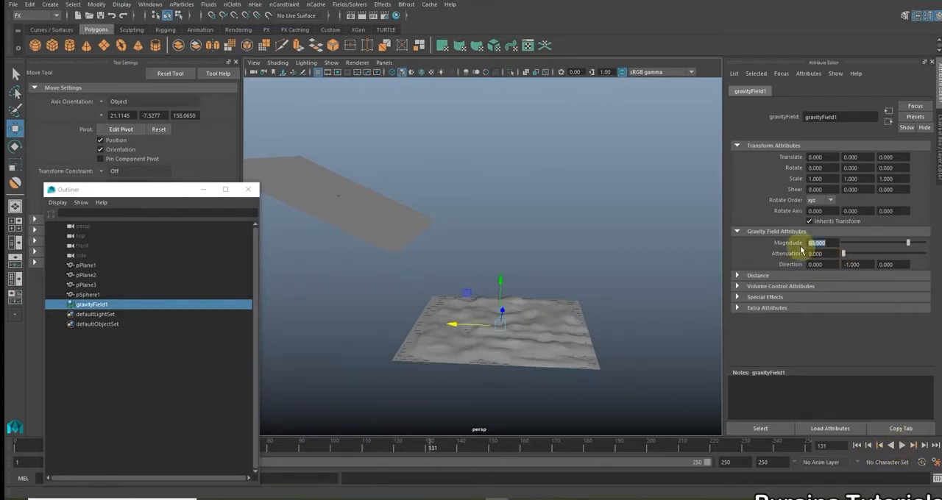
# Set the gravity field's magnitude to 60, replay the simulation from the start to check it, and return to frame 1
pyautogui.click(857, 446)
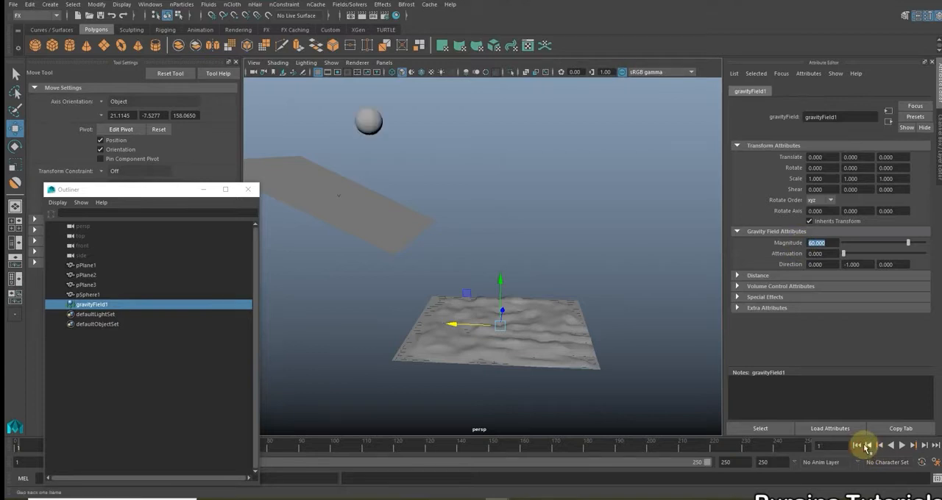
pyautogui.click(901, 445)
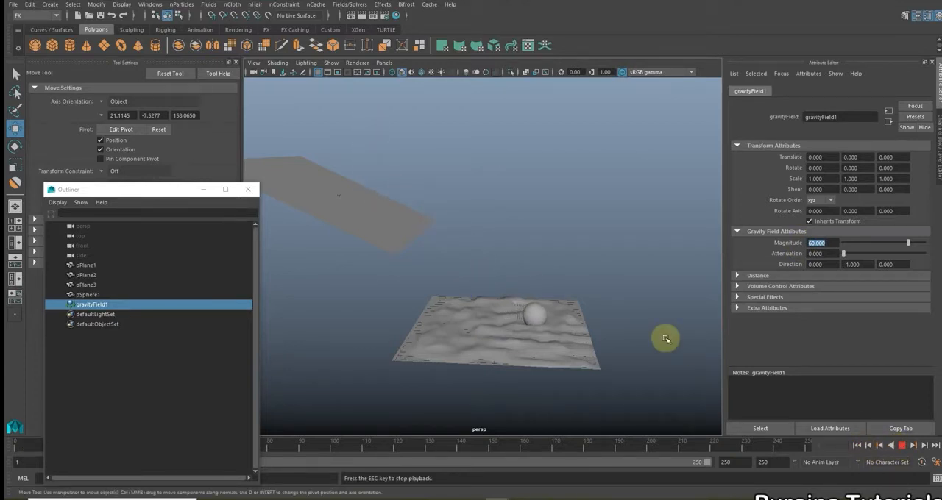
pyautogui.click(903, 446)
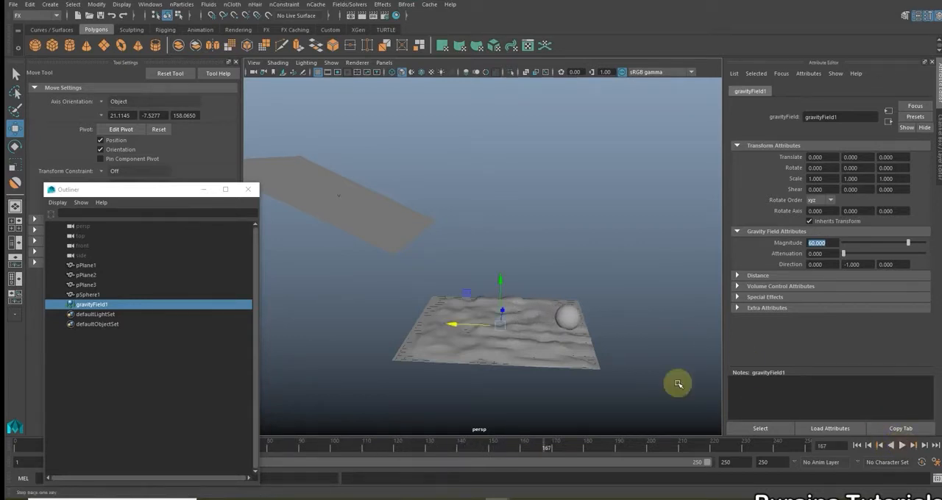
pyautogui.keyDown('alt'); pyautogui.moveTo(523, 338); pyautogui.dragTo(538, 332); pyautogui.keyUp('alt')
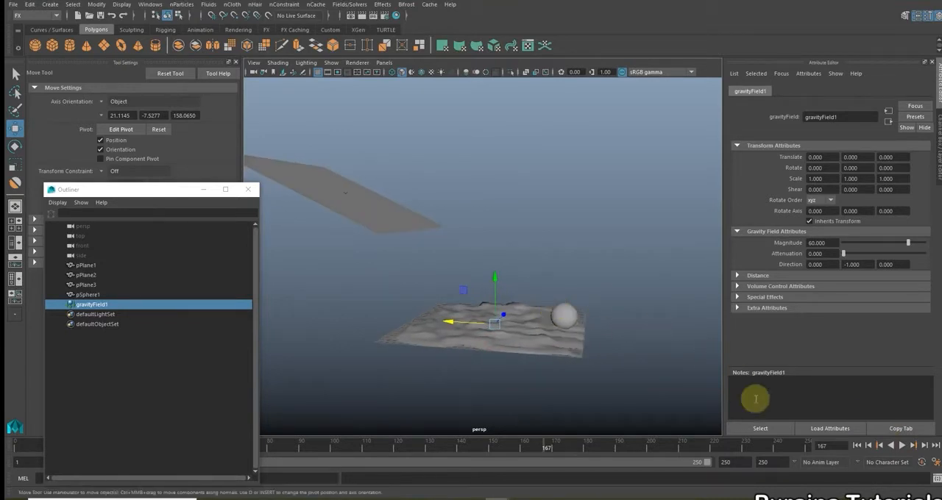
pyautogui.click(857, 446)
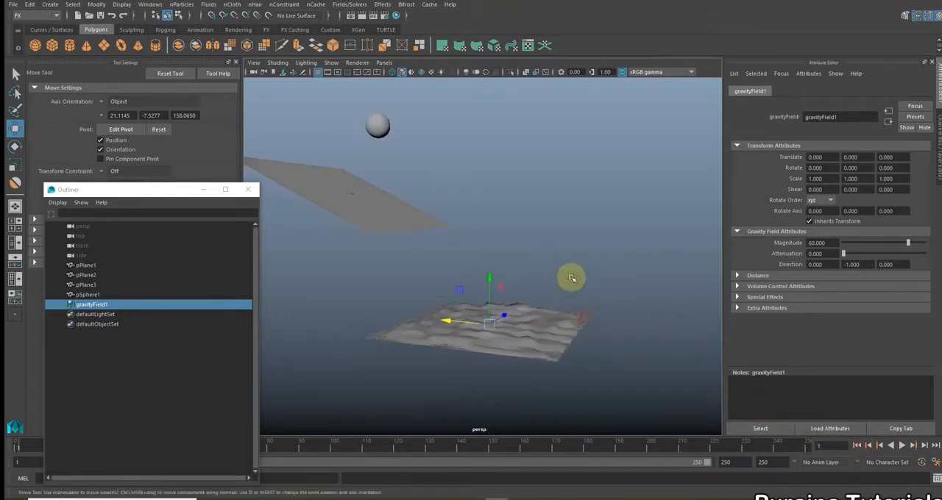
# Close the Outliner, select the sculpted snow terrain mesh and show its channels
pyautogui.click(571, 278)
pyautogui.scroll(2, 570, 276)
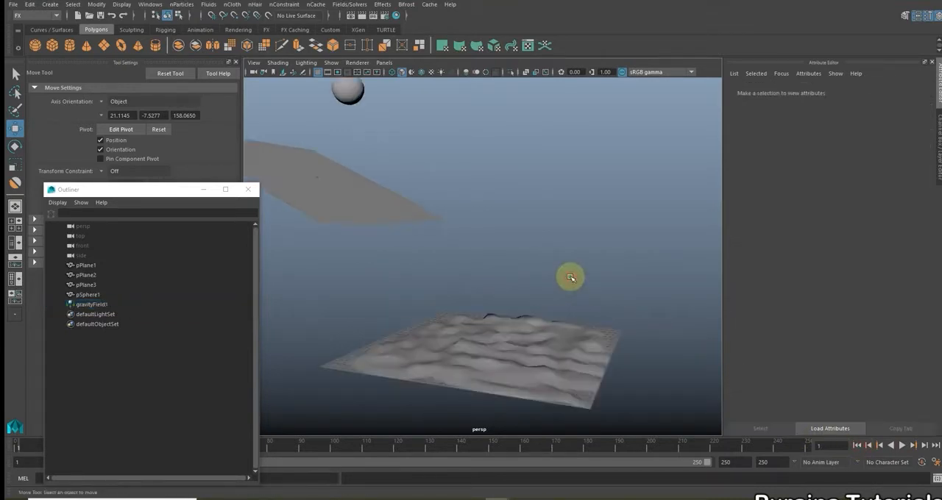
pyautogui.click(241, 190)
pyautogui.keyDown('alt'); pyautogui.moveTo(414, 202); pyautogui.dragTo(507, 266); pyautogui.keyUp('alt')
pyautogui.click(490, 333)
pyautogui.keyDown('alt'); pyautogui.moveTo(526, 332); pyautogui.dragTo(505, 330); pyautogui.keyUp('alt')
pyautogui.click(937, 167)
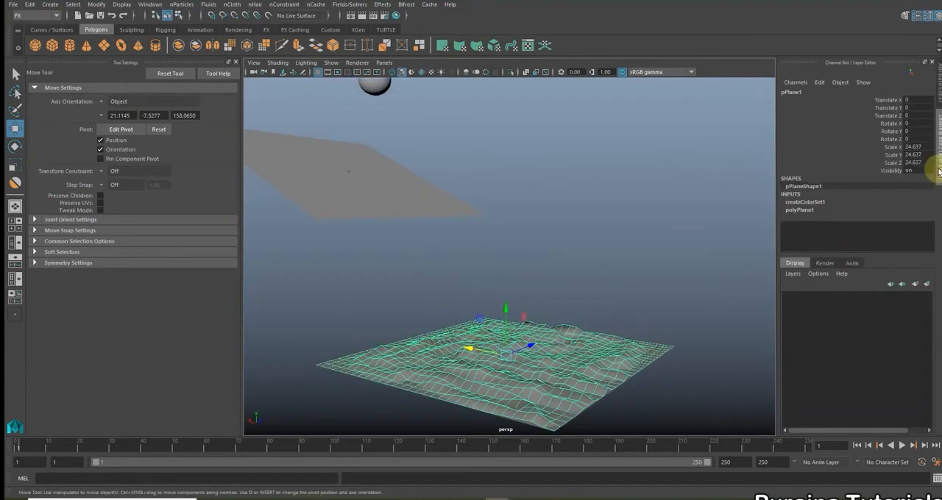
# Examine the selected terrain mesh and its placement below the slope from several angles
pyautogui.keyDown('alt'); pyautogui.moveTo(617, 272); pyautogui.dragTo(528, 220, button='middle'); pyautogui.keyUp('alt')
pyautogui.scroll(3, 527, 220)
pyautogui.keyDown('alt'); pyautogui.moveTo(559, 260); pyautogui.dragTo(545, 245); pyautogui.keyUp('alt')
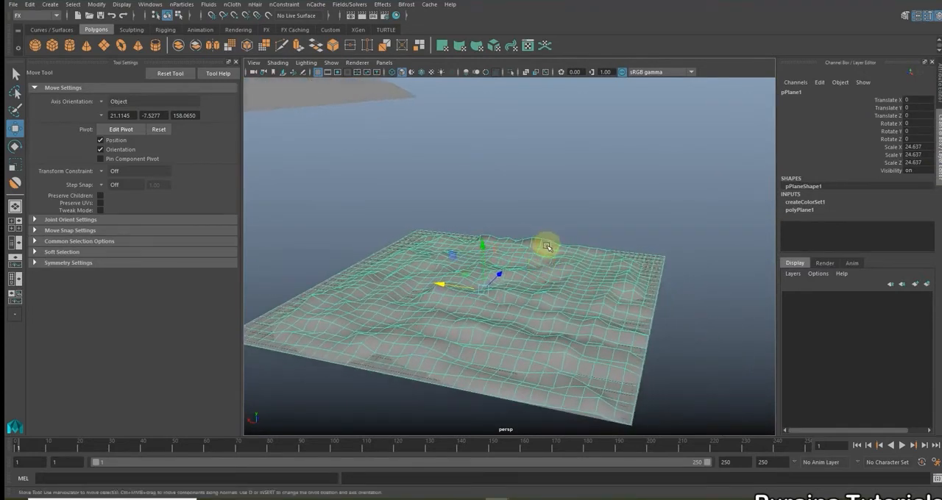
pyautogui.scroll(-3, 557, 265)
pyautogui.keyDown('alt'); pyautogui.moveTo(564, 262); pyautogui.dragTo(590, 293, button='middle'); pyautogui.keyUp('alt')
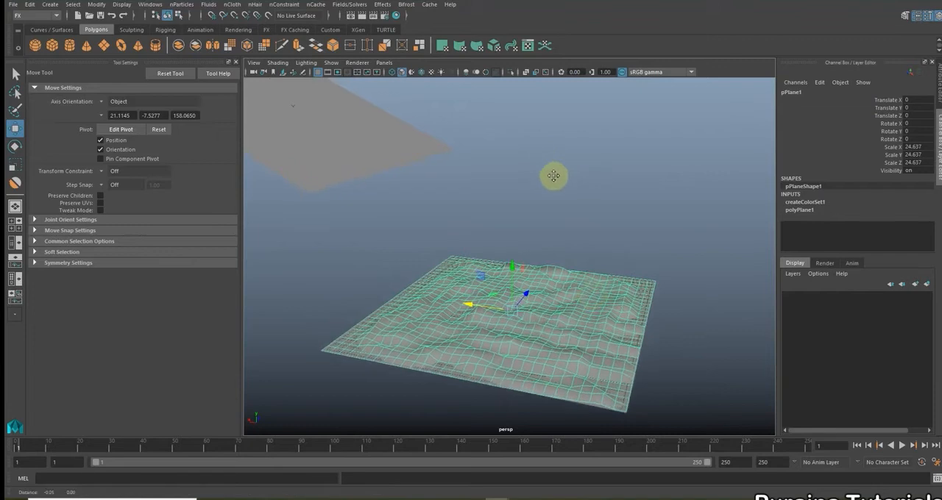
pyautogui.keyDown('alt'); pyautogui.moveTo(552, 173); pyautogui.dragTo(588, 200, button='middle'); pyautogui.keyUp('alt')
pyautogui.scroll(-2, 578, 200)
pyautogui.keyDown('alt'); pyautogui.moveTo(567, 213); pyautogui.dragTo(523, 214, button='right'); pyautogui.keyUp('alt')
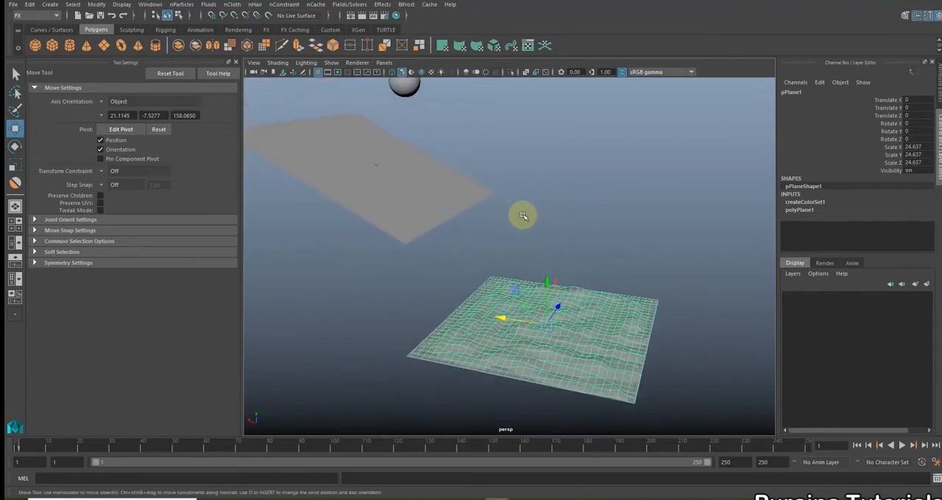
pyautogui.keyDown('alt'); pyautogui.moveTo(523, 214); pyautogui.dragTo(532, 196); pyautogui.keyUp('alt')
pyautogui.keyDown('alt'); pyautogui.moveTo(548, 197); pyautogui.dragTo(545, 204, button='middle'); pyautogui.keyUp('alt')
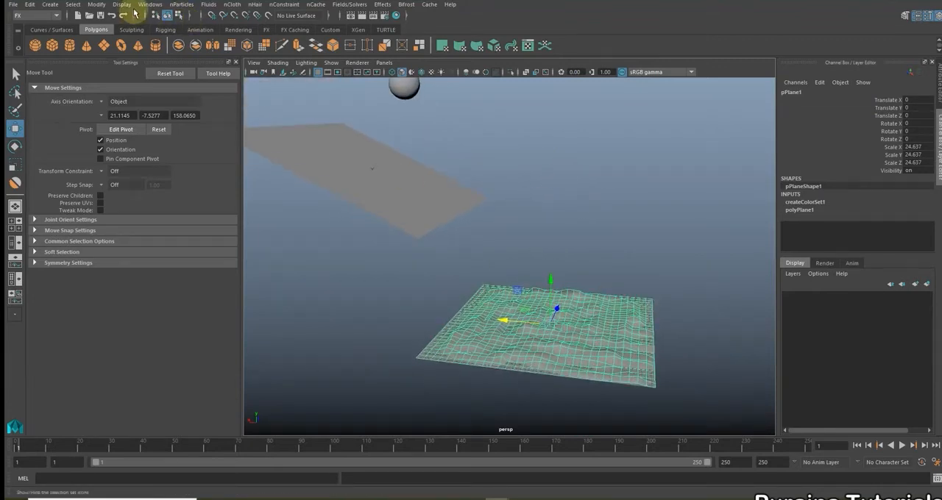
# Create an nParticle soft body from the terrain using Duplicate, make copy soft, with the non-soft object hidden and made a goal, weight 0.5
pyautogui.click(178, 7)
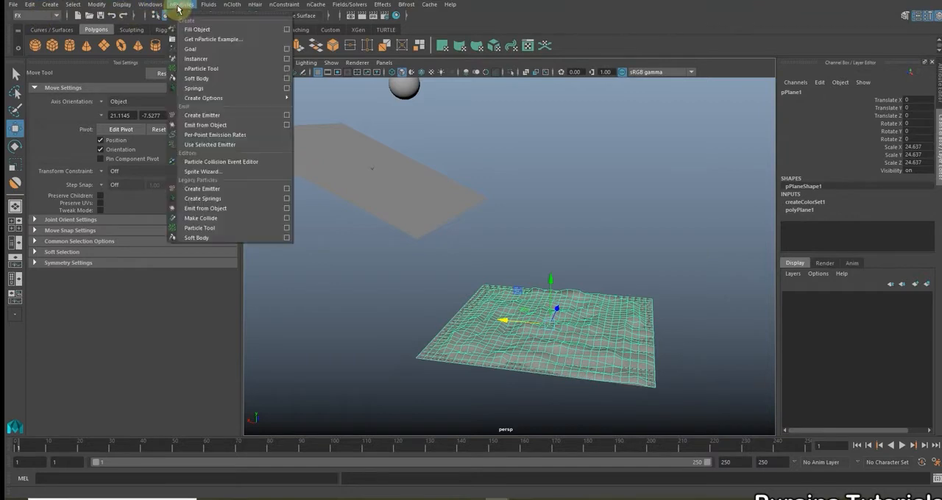
pyautogui.click(286, 78)
pyautogui.moveTo(571, 215); pyautogui.dragTo(513, 145)
pyautogui.click(557, 168)
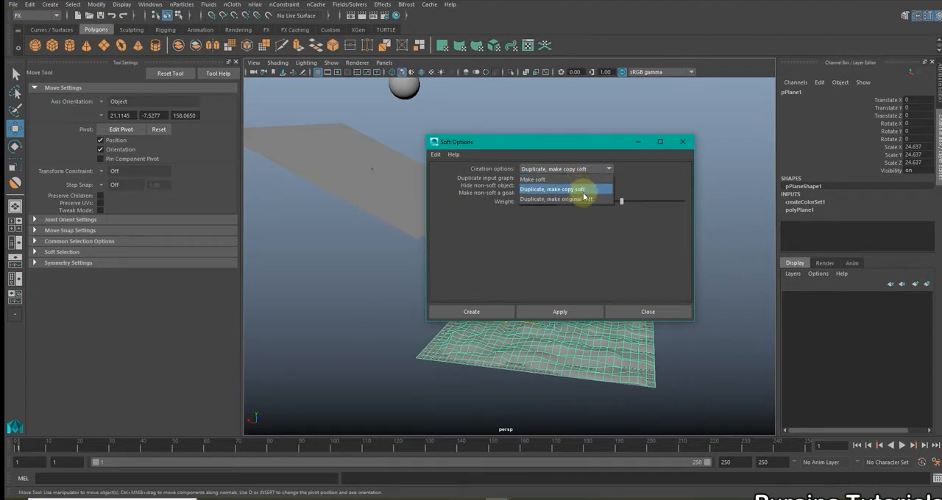
pyautogui.click(584, 195)
pyautogui.moveTo(581, 146); pyautogui.dragTo(559, 157)
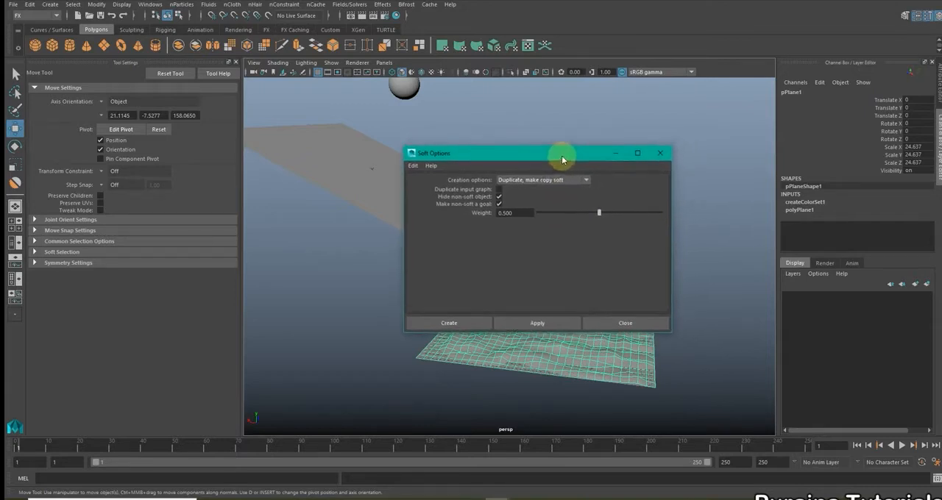
pyautogui.click(537, 325)
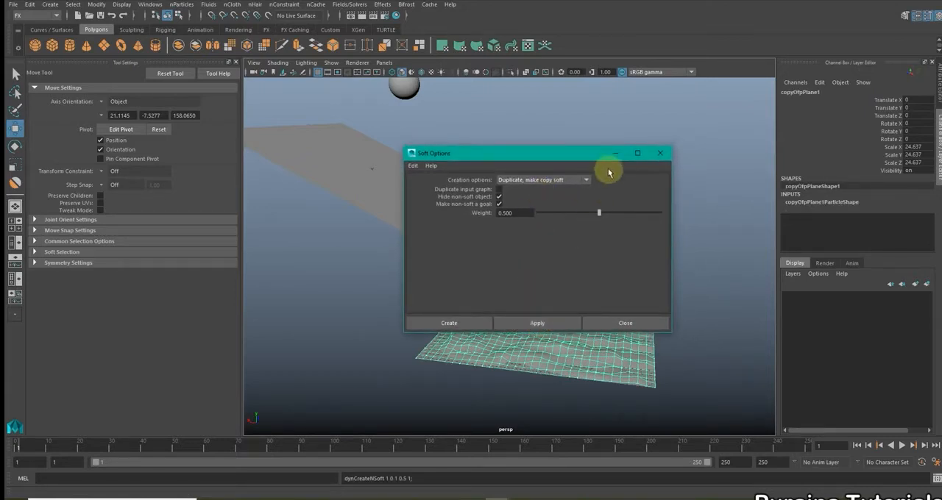
# Minimize the soft body options and examine the particle-covered terrain from several angles, selecting and deselecting it
pyautogui.click(615, 153)
pyautogui.click(609, 200)
pyautogui.scroll(-2, 601, 219)
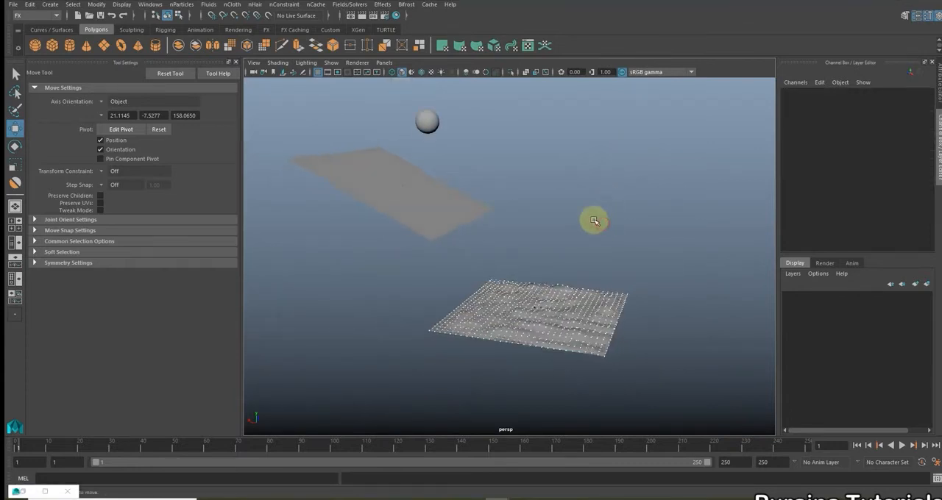
pyautogui.scroll(4, 593, 221)
pyautogui.keyDown('alt'); pyautogui.moveTo(572, 252); pyautogui.dragTo(531, 176, button='middle'); pyautogui.keyUp('alt')
pyautogui.moveTo(563, 257)
pyautogui.keyDown('alt'); pyautogui.mouseDown()
pyautogui.moveTo(542, 270)
pyautogui.moveTo(581, 265)
pyautogui.moveTo(584, 275)
pyautogui.moveTo(582, 259)
pyautogui.mouseUp(); pyautogui.keyUp('alt')
pyautogui.click(537, 269)
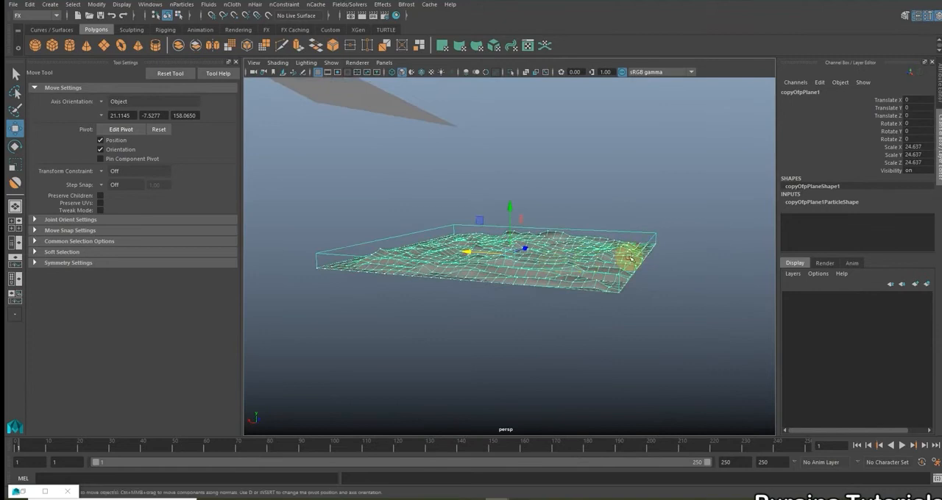
pyautogui.keyDown('alt'); pyautogui.moveTo(634, 273); pyautogui.dragTo(604, 301); pyautogui.keyUp('alt')
pyautogui.click(640, 319)
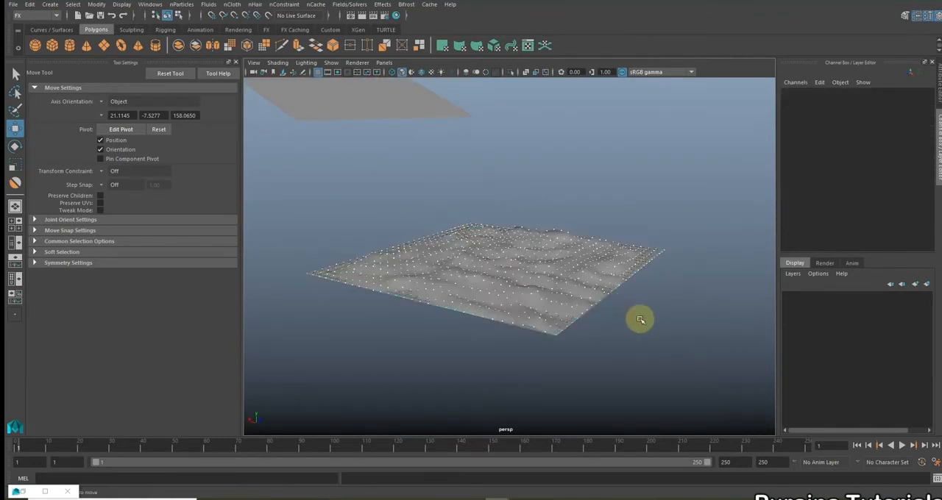
pyautogui.scroll(-3, 639, 319)
pyautogui.keyDown('alt'); pyautogui.moveTo(640, 327); pyautogui.dragTo(658, 324); pyautogui.keyUp('alt')
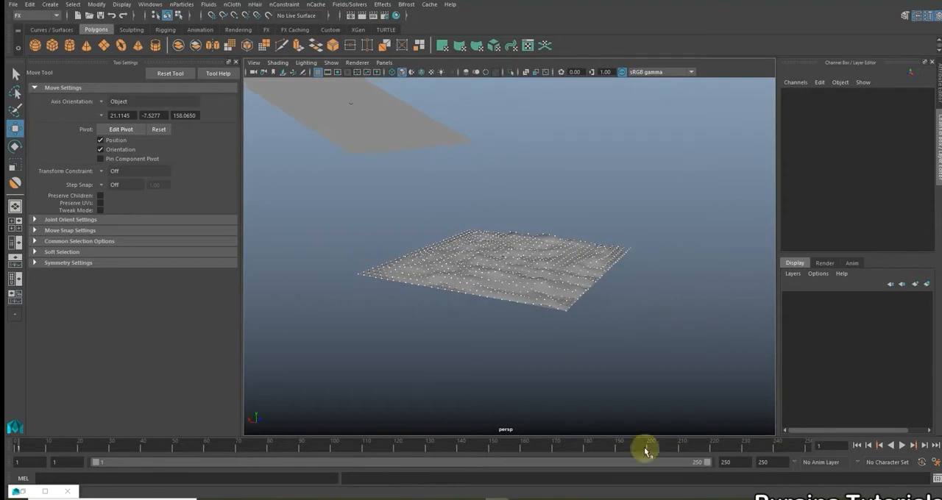
# Play the simulation, examine the snowball rolling over the soft-body terrain up close, and return to frame 1
pyautogui.click(902, 445)
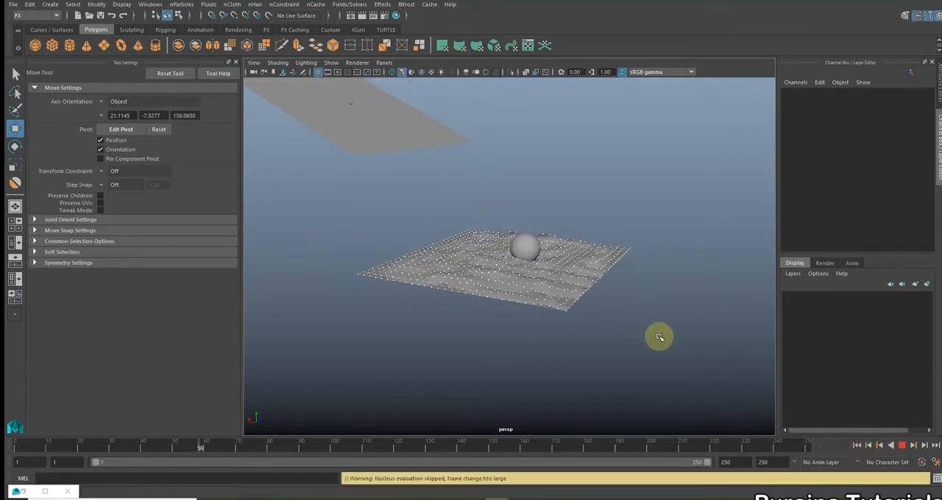
pyautogui.scroll(8, 600, 348)
pyautogui.scroll(-2, 617, 342)
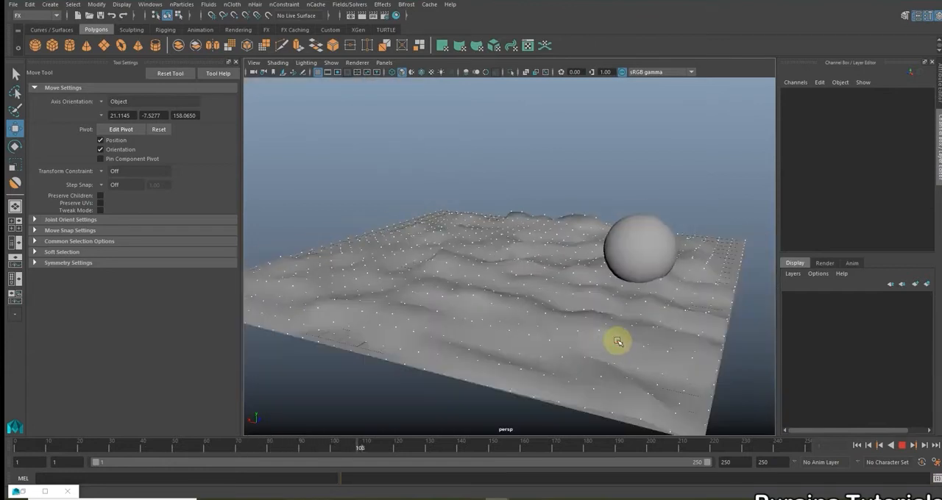
pyautogui.scroll(-3, 603, 342)
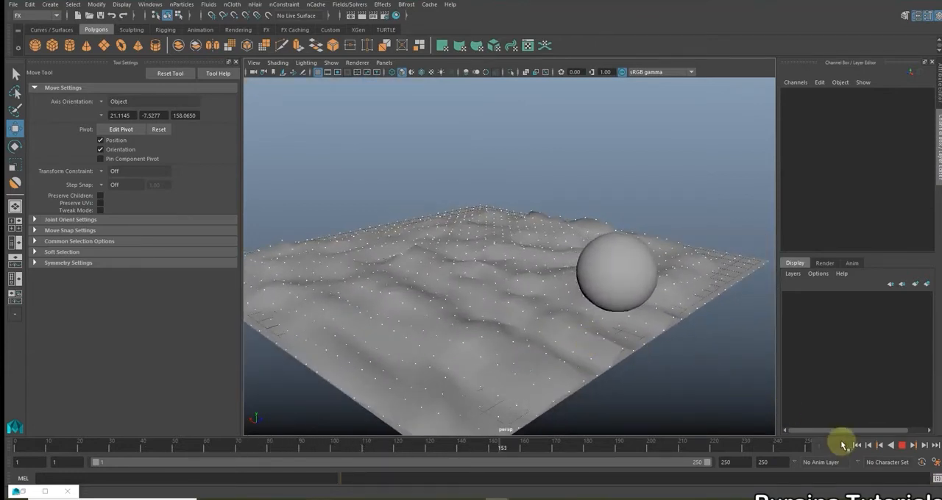
pyautogui.moveTo(595, 361)
pyautogui.keyDown('alt'); pyautogui.mouseDown()
pyautogui.moveTo(552, 358)
pyautogui.moveTo(610, 361)
pyautogui.mouseUp(); pyautogui.keyUp('alt')
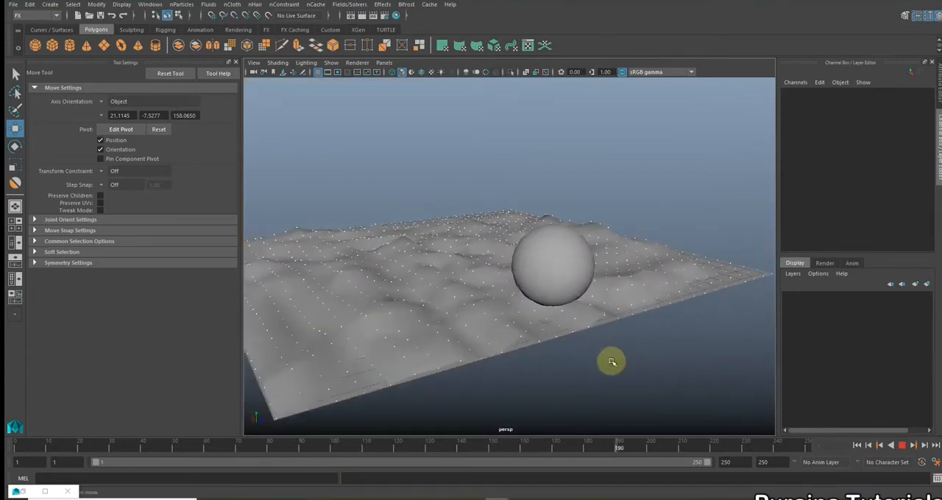
pyautogui.click(903, 446)
pyautogui.click(857, 445)
# Close the soft body options, open the Outliner and expand copyOfpPlane1 to reveal its particle node
pyautogui.scroll(-5, 582, 269)
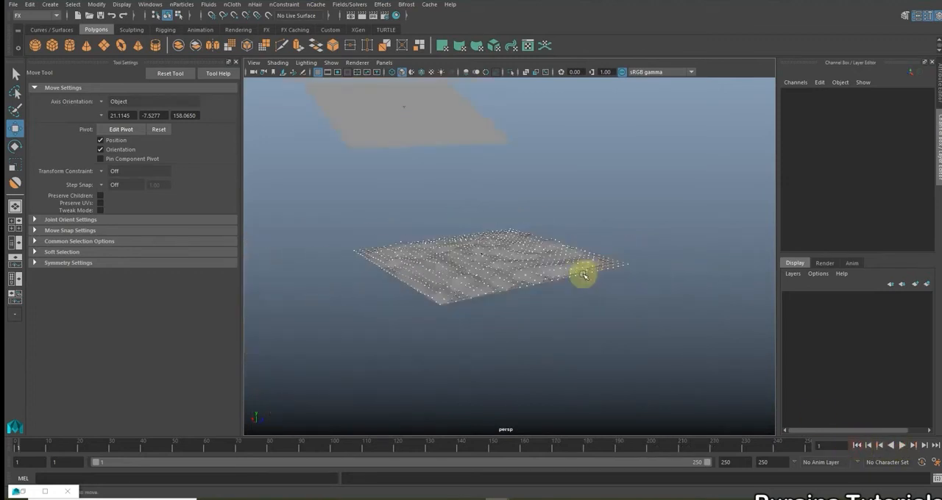
pyautogui.keyDown('alt'); pyautogui.moveTo(486, 162); pyautogui.dragTo(531, 238); pyautogui.keyUp('alt')
pyautogui.keyDown('alt'); pyautogui.moveTo(516, 279); pyautogui.dragTo(506, 234); pyautogui.keyUp('alt')
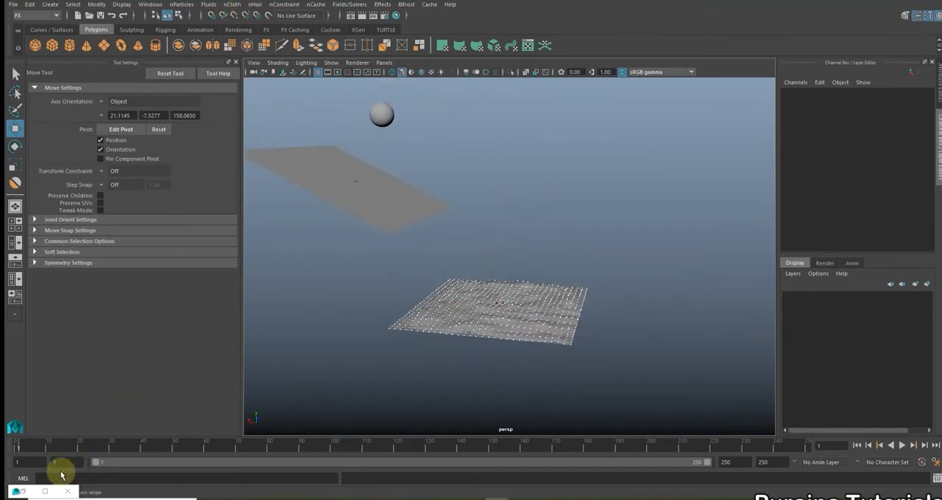
pyautogui.click(30, 494)
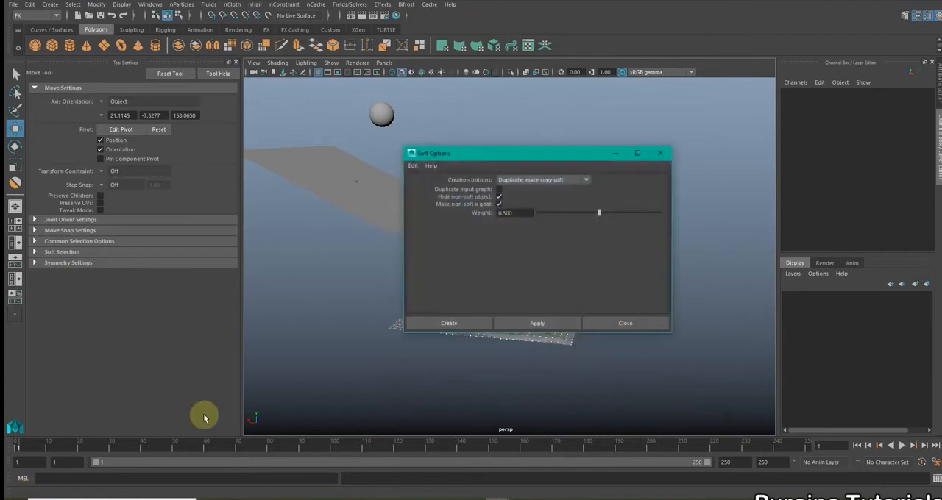
pyautogui.click(659, 154)
pyautogui.click(151, 5)
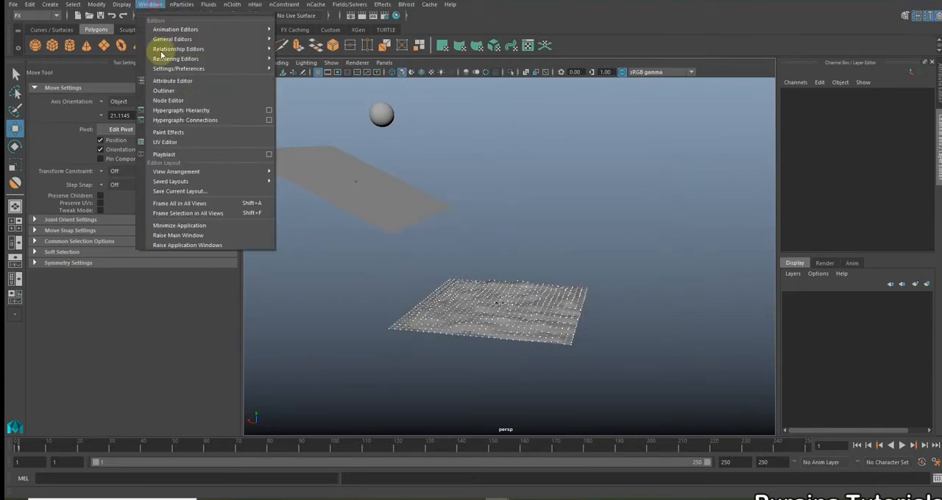
pyautogui.click(195, 88)
pyautogui.moveTo(119, 185); pyautogui.dragTo(133, 156)
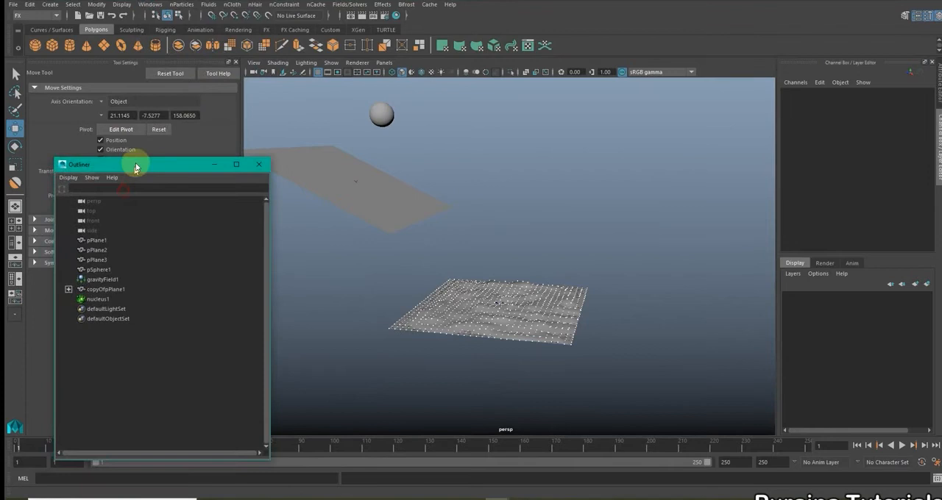
pyautogui.click(71, 286)
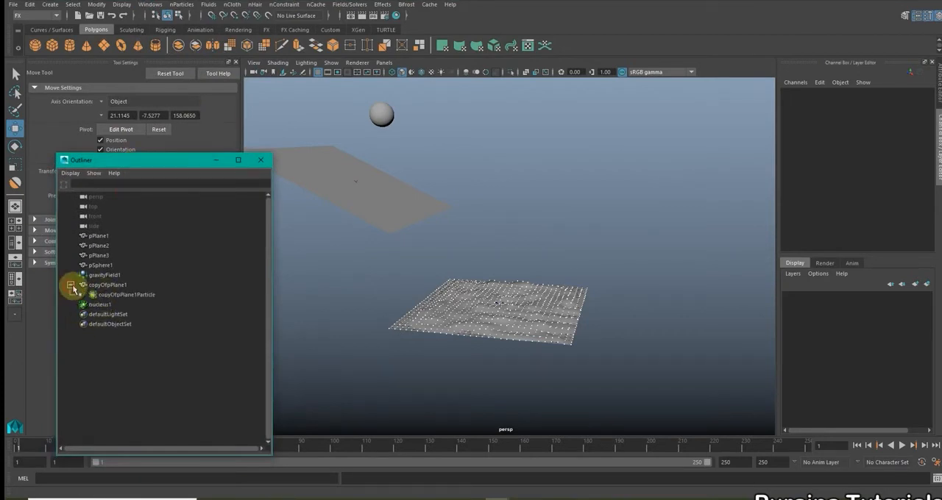
# Select copyOfpPlane1Particle together with the snowball pSphere1 and create an nCloth passive collider
pyautogui.click(137, 294)
pyautogui.keyDown('alt'); pyautogui.moveTo(493, 322); pyautogui.dragTo(490, 321); pyautogui.keyUp('alt')
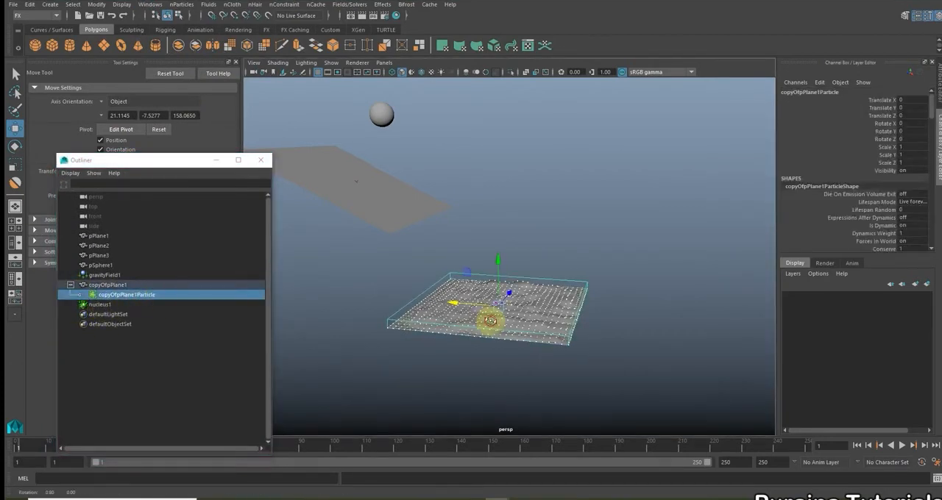
pyautogui.keyDown('ctrl'); pyautogui.click(106, 265); pyautogui.keyUp('ctrl')
pyautogui.keyDown('alt'); pyautogui.moveTo(515, 208); pyautogui.dragTo(391, 242); pyautogui.keyUp('alt')
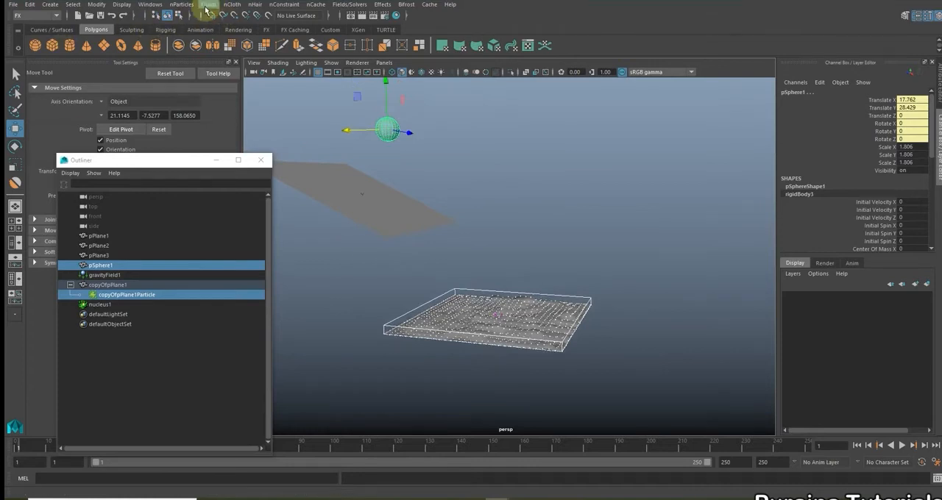
pyautogui.click(230, 4)
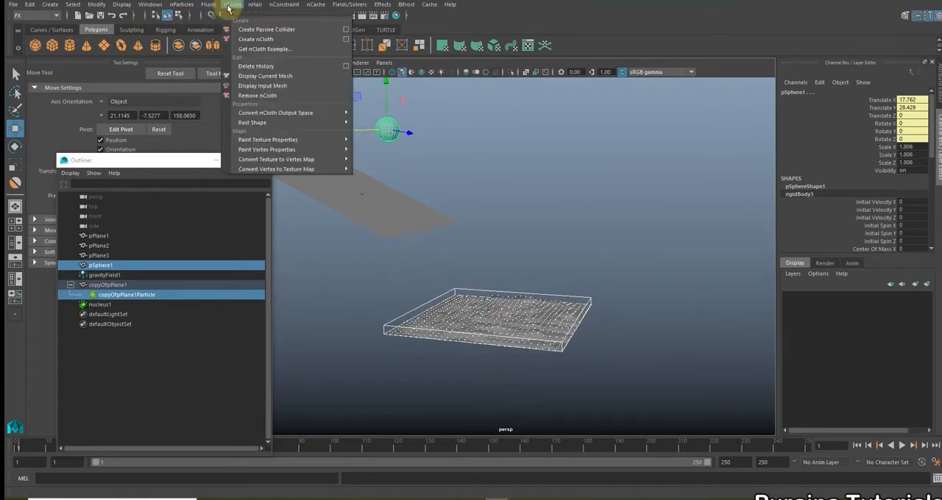
pyautogui.click(295, 34)
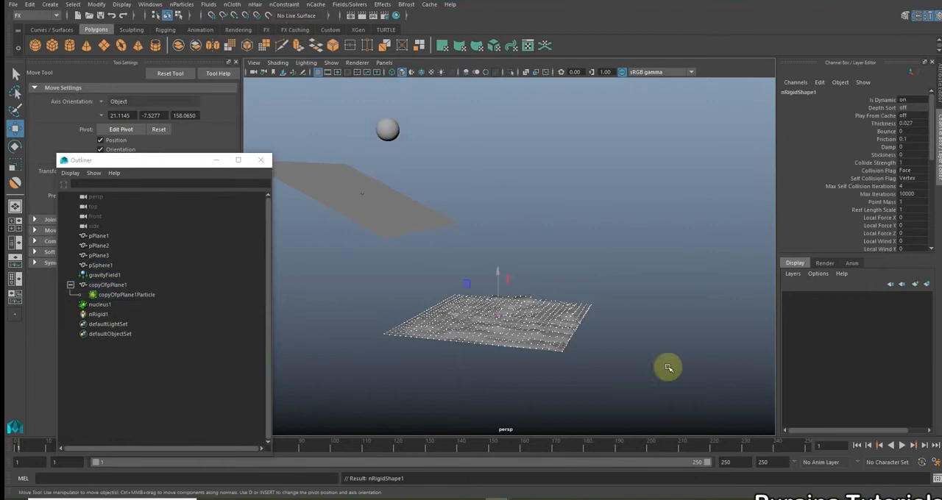
# Play the simulation, examine the contact between the collider snowball and the terrain up close, and rewind to frame 1
pyautogui.click(902, 445)
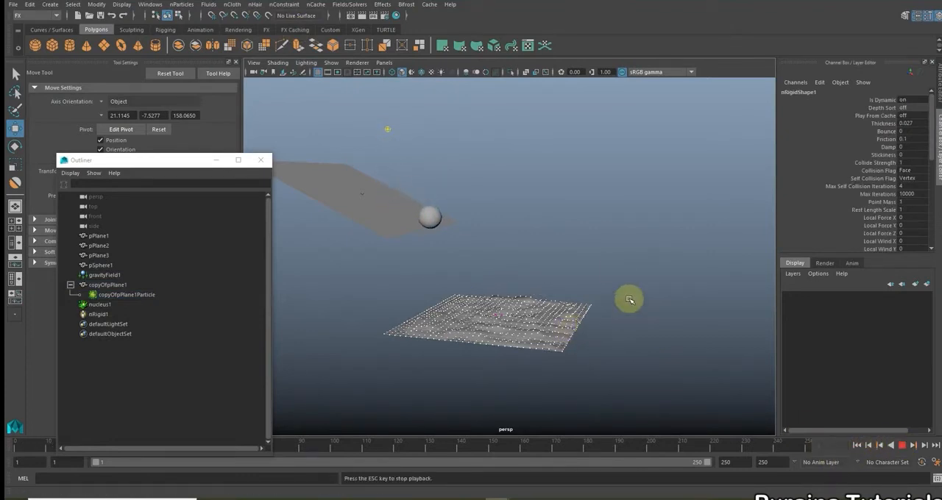
pyautogui.scroll(5, 578, 338)
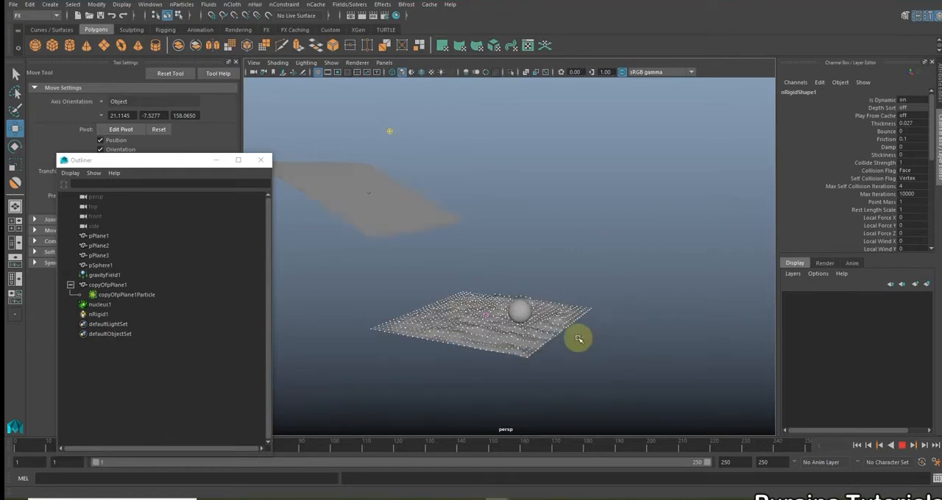
pyautogui.keyDown('alt'); pyautogui.moveTo(586, 354); pyautogui.dragTo(561, 302, button='middle'); pyautogui.keyUp('alt')
pyautogui.scroll(2, 560, 306)
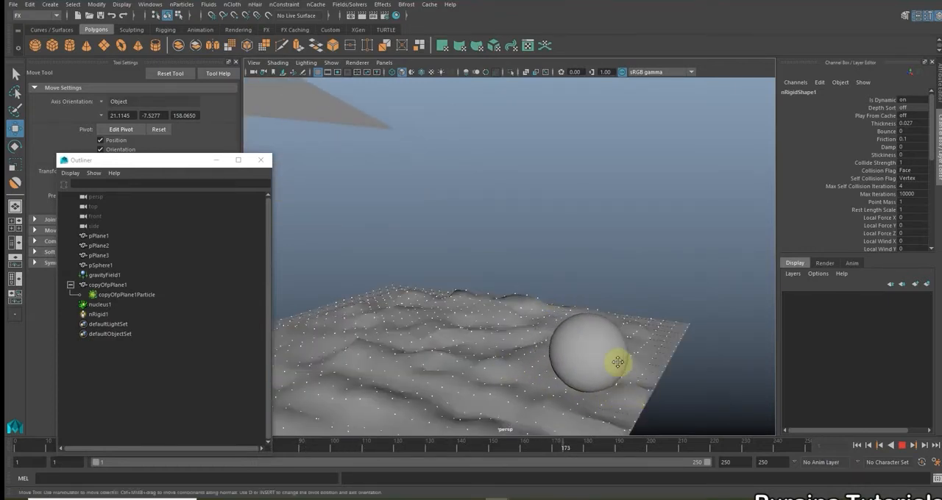
pyautogui.keyDown('alt'); pyautogui.moveTo(619, 362); pyautogui.dragTo(624, 332, button='middle'); pyautogui.keyUp('alt')
pyautogui.scroll(2, 624, 332)
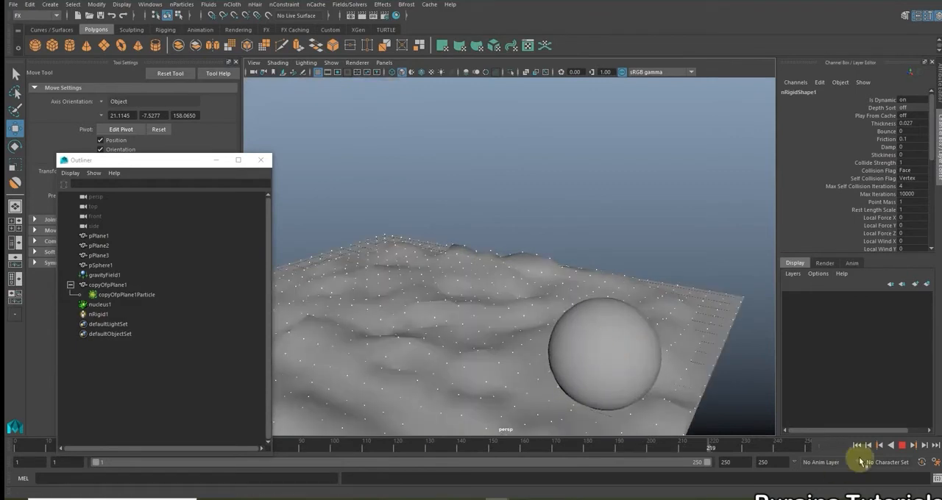
pyautogui.click(900, 445)
pyautogui.click(858, 446)
# Replay the snowball's landing, stop it at frame 109, minimize the Outliner and return to the first frame
pyautogui.click(902, 446)
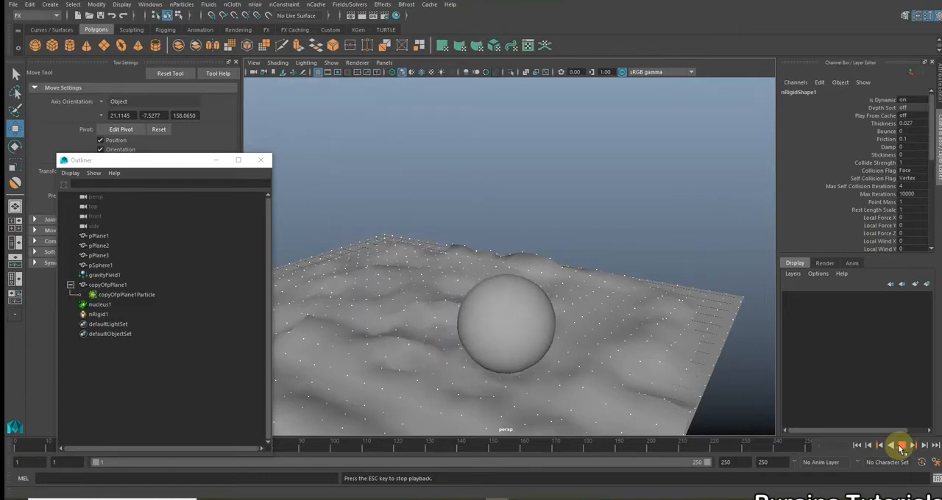
pyautogui.click(901, 446)
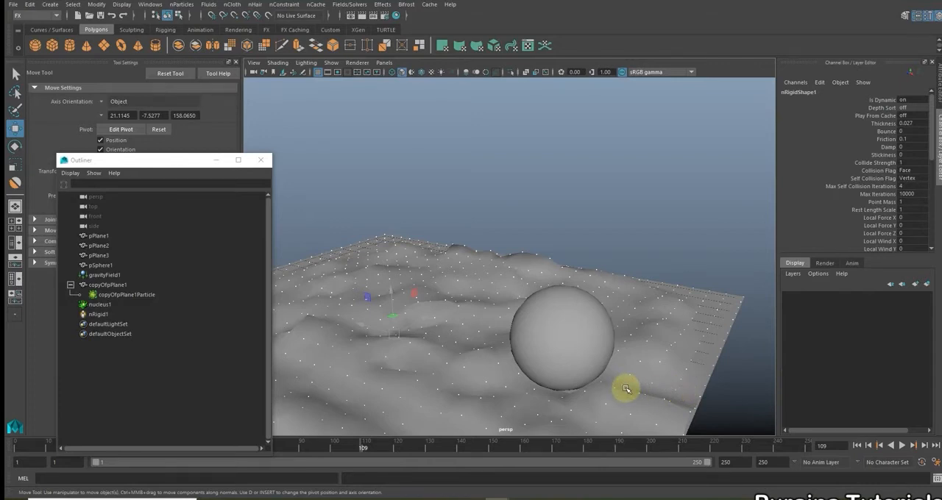
pyautogui.moveTo(157, 161); pyautogui.dragTo(140, 135)
pyautogui.click(198, 135)
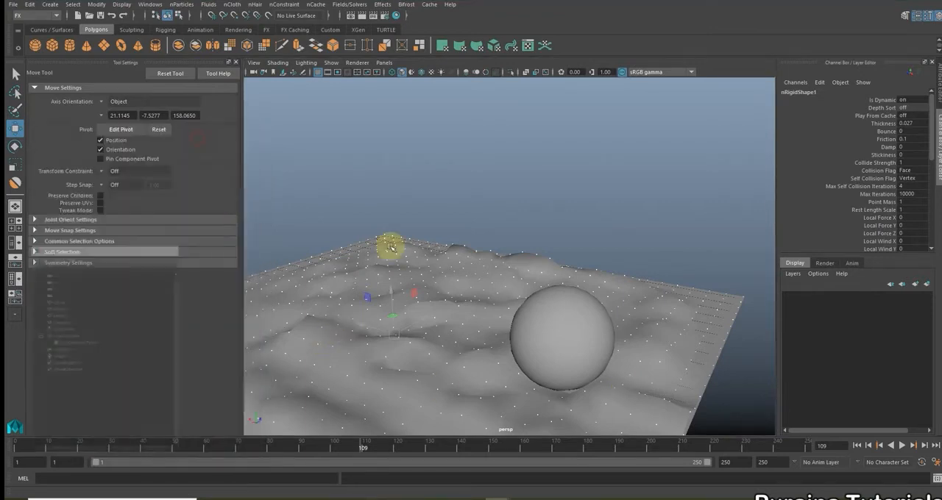
pyautogui.scroll(-8, 420, 257)
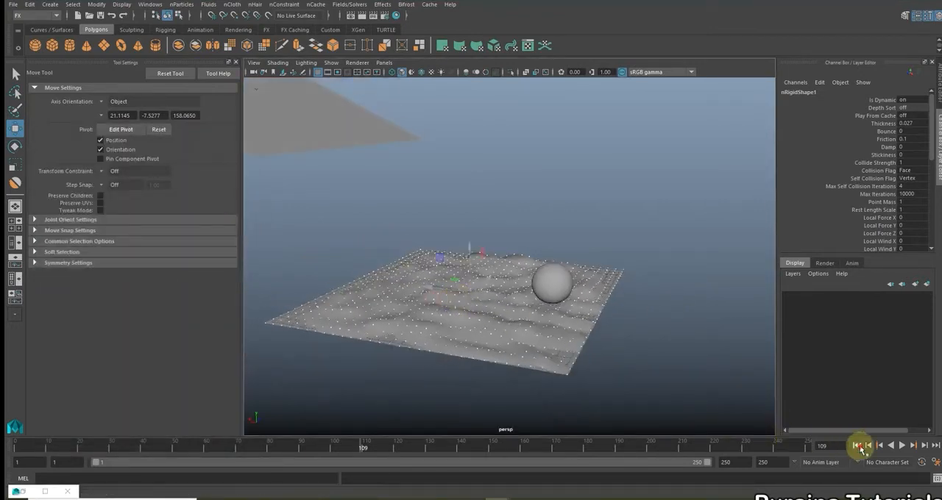
pyautogui.click(855, 446)
# Restore the Outliner and select the soft terrain's particle node, copyOfpPlane1Particle
pyautogui.moveTo(555, 333)
pyautogui.keyDown('alt'); pyautogui.mouseDown()
pyautogui.moveTo(542, 289)
pyautogui.moveTo(593, 350)
pyautogui.moveTo(587, 326)
pyautogui.moveTo(565, 329)
pyautogui.mouseUp(); pyautogui.keyUp('alt')
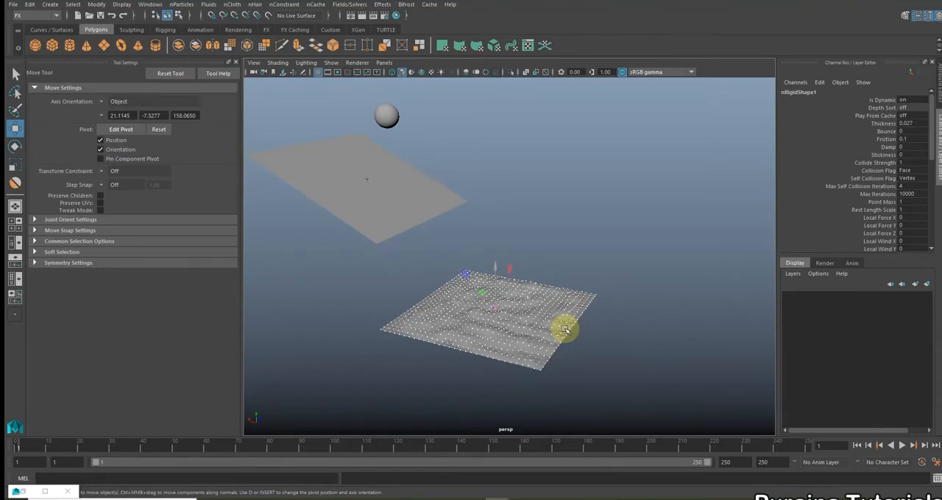
pyautogui.scroll(2, 565, 330)
pyautogui.keyDown('alt'); pyautogui.moveTo(565, 329); pyautogui.dragTo(567, 328); pyautogui.keyUp('alt')
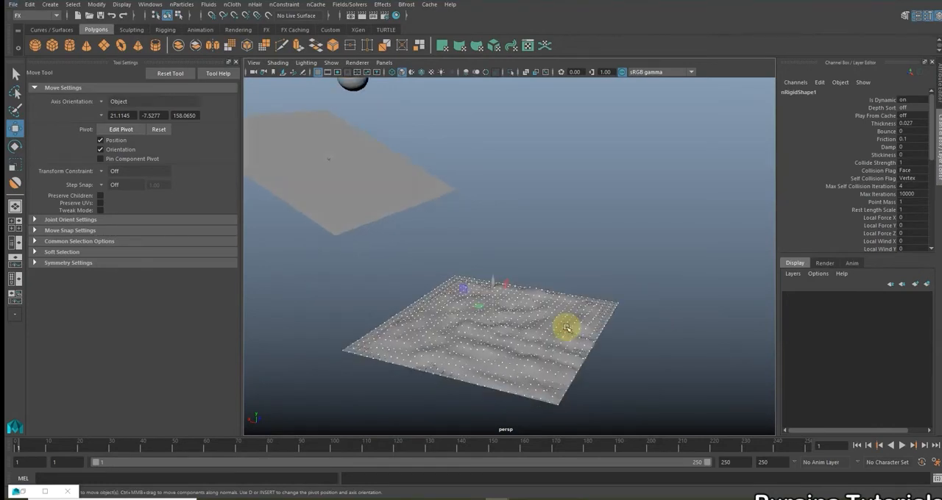
pyautogui.scroll(-2, 565, 328)
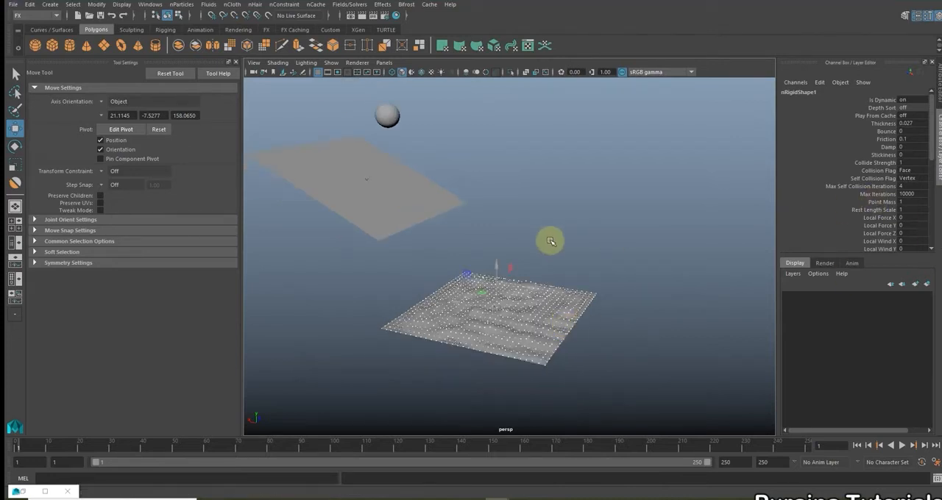
pyautogui.scroll(2, 550, 241)
pyautogui.click(23, 492)
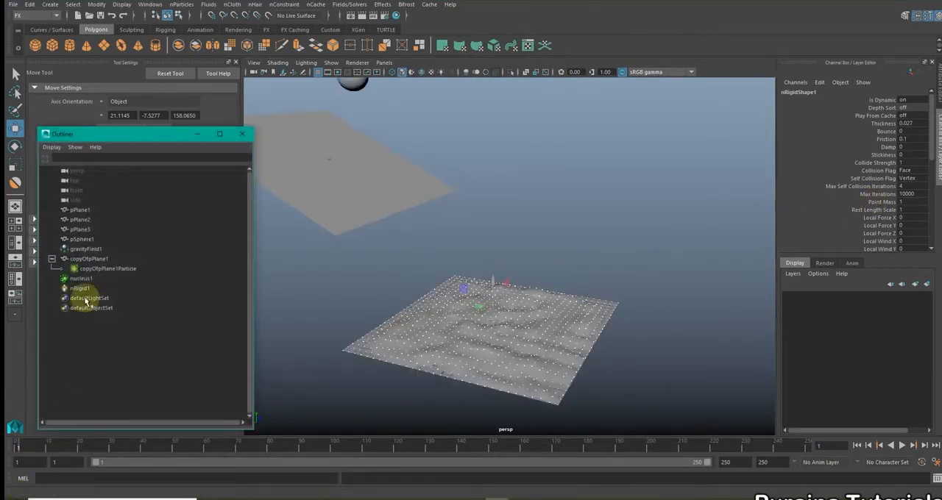
pyautogui.click(105, 270)
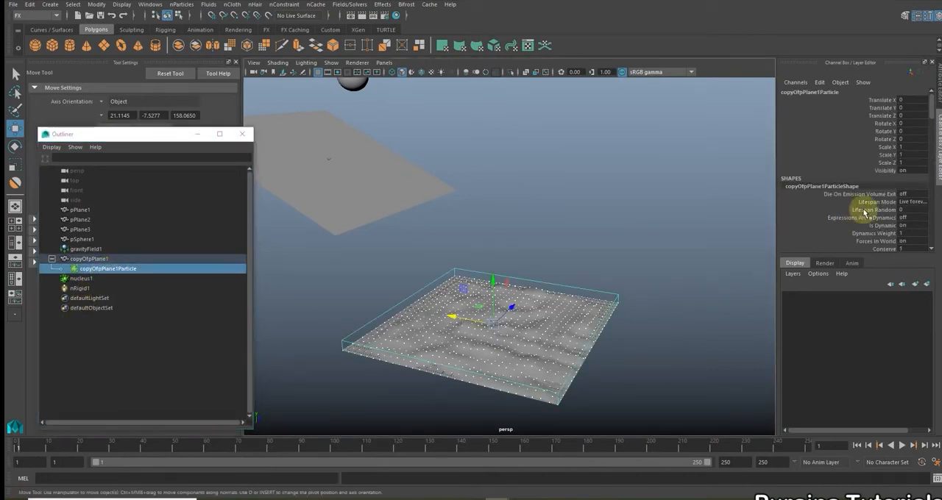
# Find the Goal Weight[0] attribute of the terrain's particle shape and set it to 1
pyautogui.scroll(-3, 864, 213)
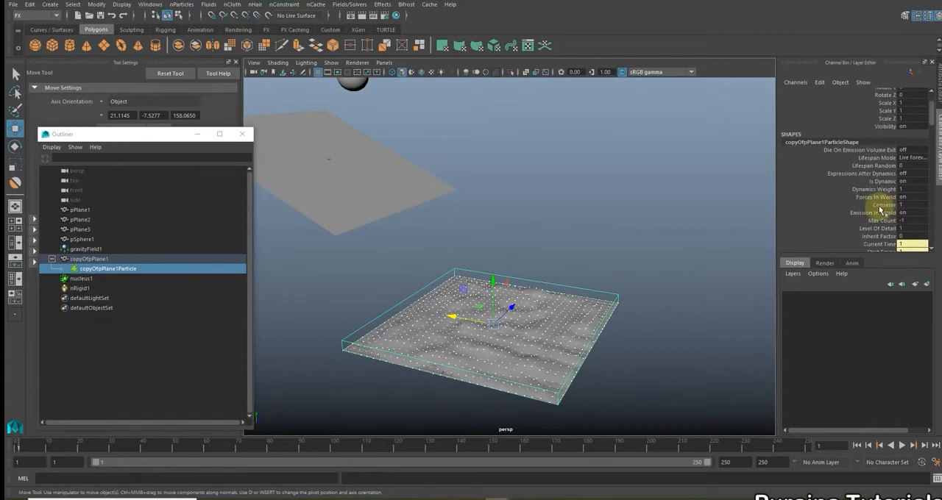
pyautogui.scroll(-2, 890, 210)
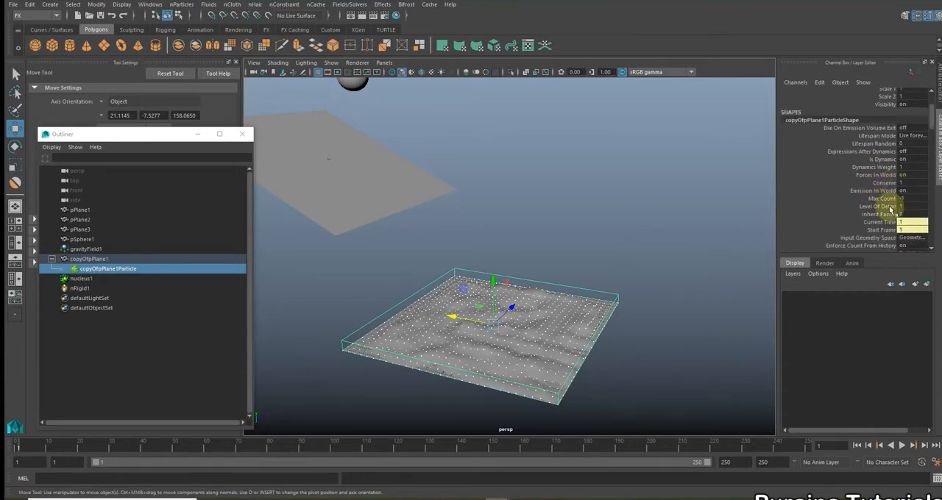
pyautogui.scroll(-5, 890, 210)
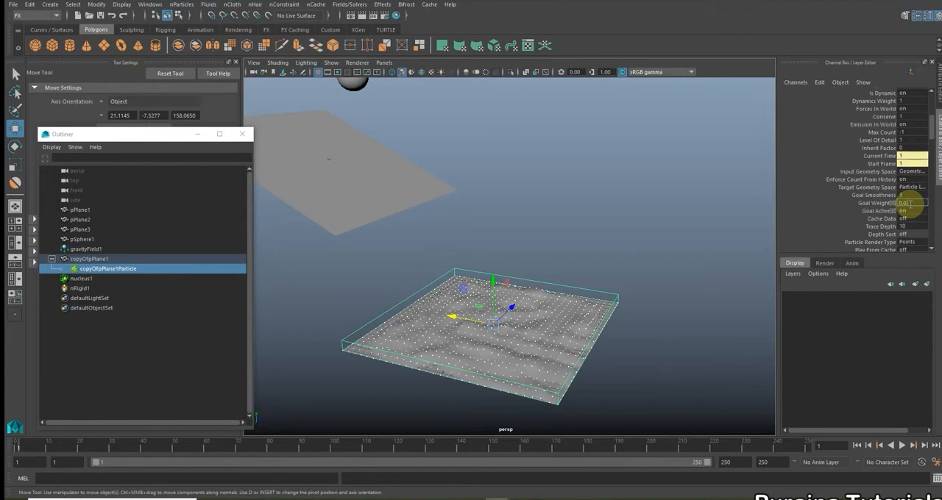
pyautogui.click(875, 203)
pyautogui.moveTo(703, 209); pyautogui.dragTo(759, 212, button='middle')
pyautogui.click(885, 213)
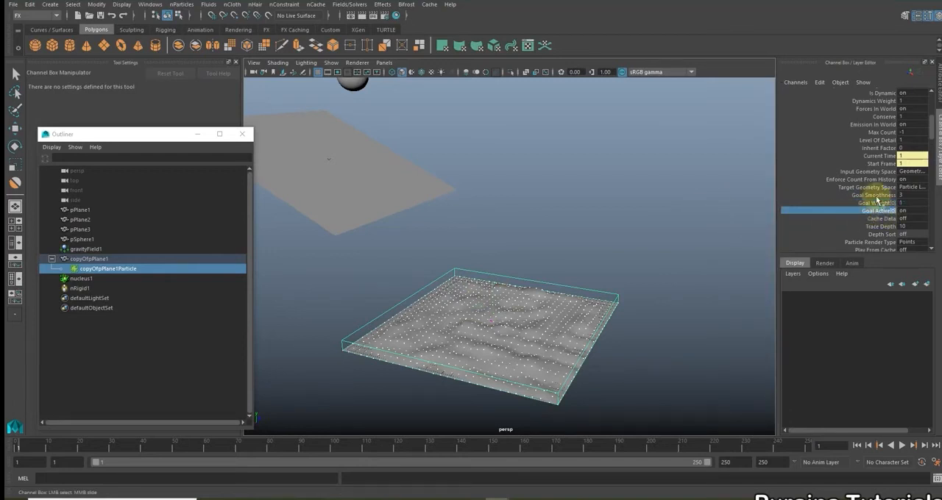
# Set the Goal Weight[0] of the terrain's particle shape to 0.01
pyautogui.click(875, 204)
pyautogui.moveTo(841, 204); pyautogui.dragTo(906, 211, button='middle')
pyautogui.click(904, 210)
pyautogui.doubleClick(902, 202)
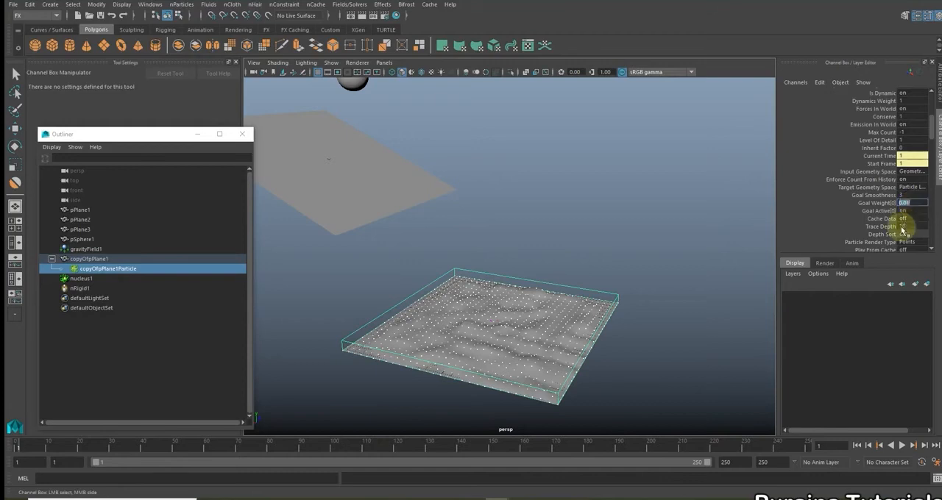
# Set the terrain particle shape's Conserve to 0.75 and deselect the particle node
pyautogui.scroll(3, 902, 228)
pyautogui.scroll(3, 886, 197)
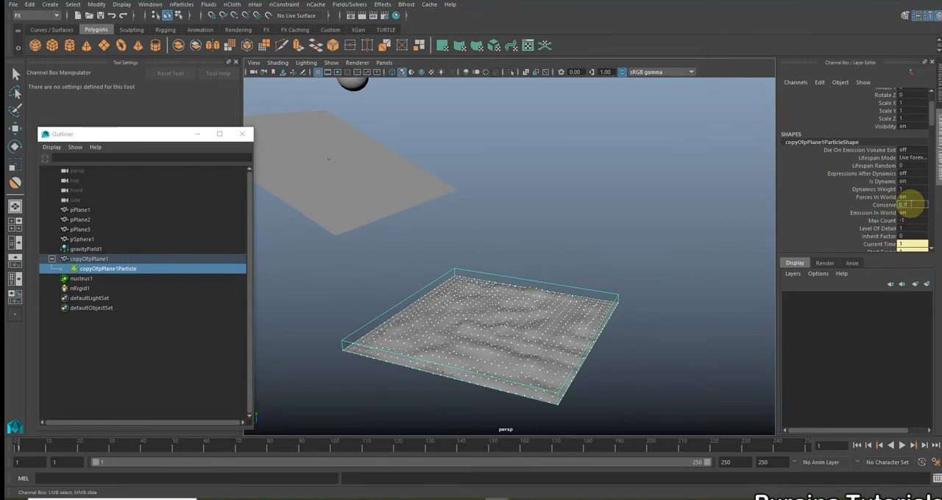
pyautogui.scroll(-4, 693, 202)
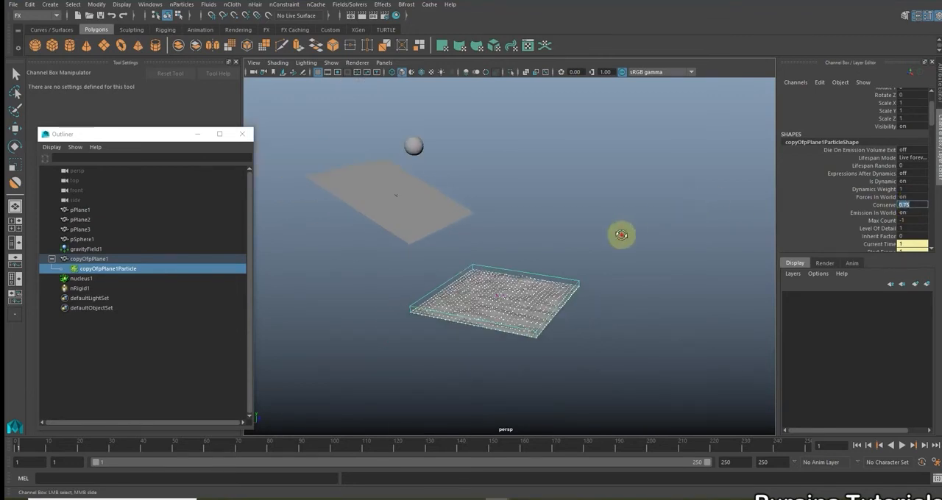
pyautogui.keyDown('alt'); pyautogui.moveTo(620, 236); pyautogui.dragTo(629, 232); pyautogui.keyUp('alt')
pyautogui.scroll(4, 629, 232)
pyautogui.click(629, 231)
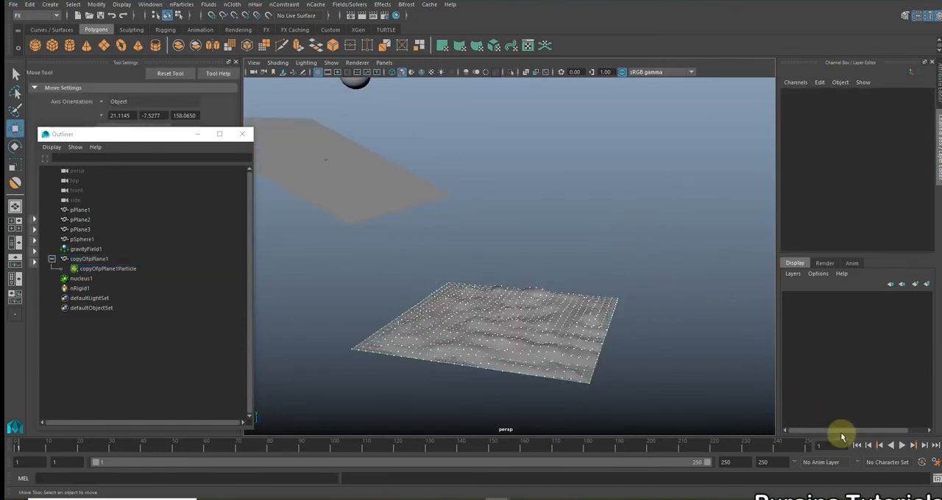
# Play the simulation, examine up close how the snowball dents the terrain, and stop it at frame 228
pyautogui.click(901, 445)
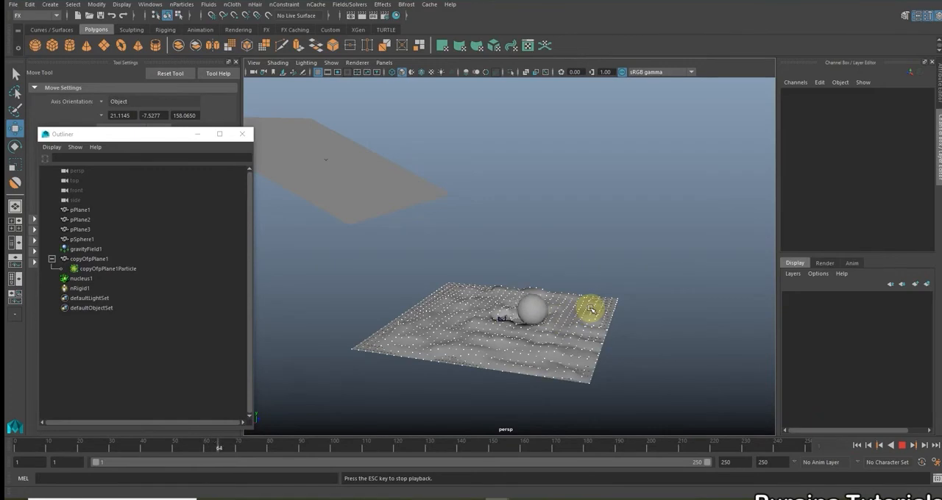
pyautogui.scroll(3, 536, 301)
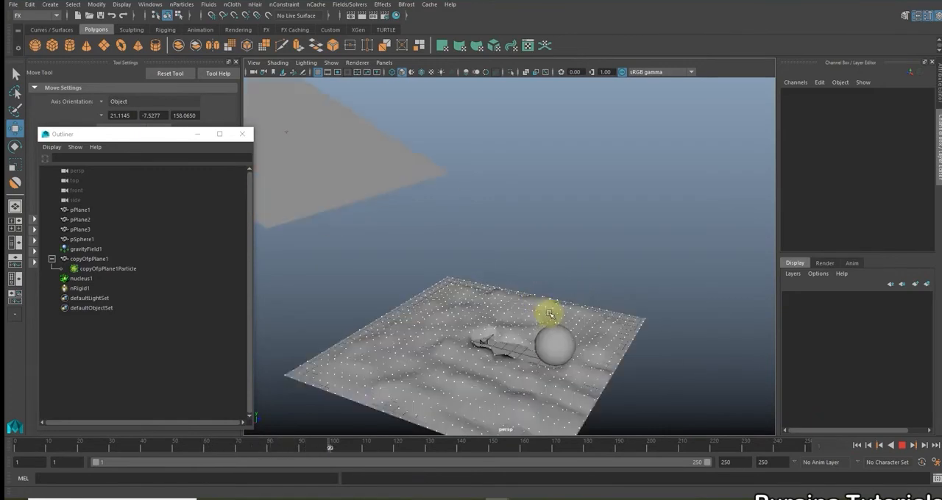
pyautogui.keyDown('alt'); pyautogui.moveTo(515, 310); pyautogui.dragTo(497, 256); pyautogui.keyUp('alt')
pyautogui.scroll(6, 496, 257)
pyautogui.keyDown('alt'); pyautogui.moveTo(508, 301); pyautogui.dragTo(577, 283); pyautogui.keyUp('alt')
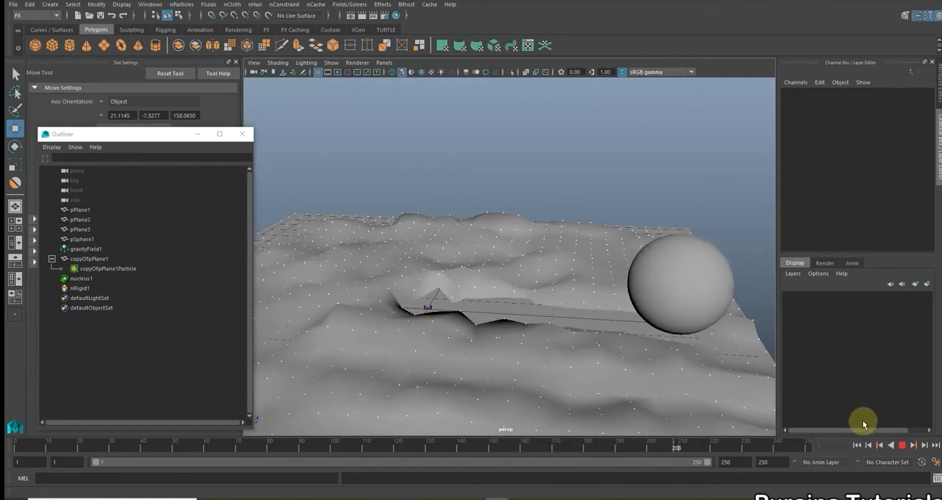
pyautogui.click(901, 445)
pyautogui.scroll(-3, 622, 315)
pyautogui.keyDown('alt'); pyautogui.moveTo(605, 333); pyautogui.dragTo(558, 338); pyautogui.keyUp('alt')
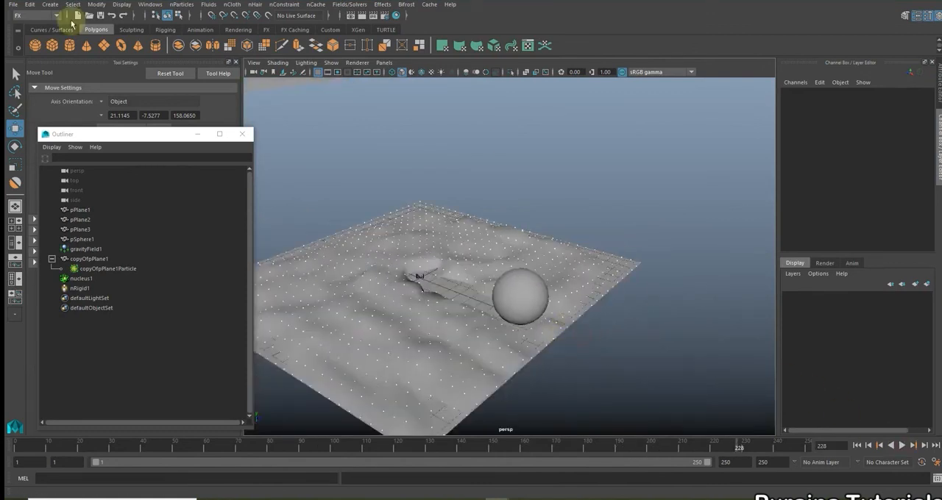
pyautogui.keyDown('alt'); pyautogui.moveTo(497, 333); pyautogui.dragTo(552, 370); pyautogui.keyUp('alt')
# Scrub back through the timeline, replay the simulation from the first frame and stop it at frame 204
pyautogui.moveTo(721, 448); pyautogui.dragTo(515, 447)
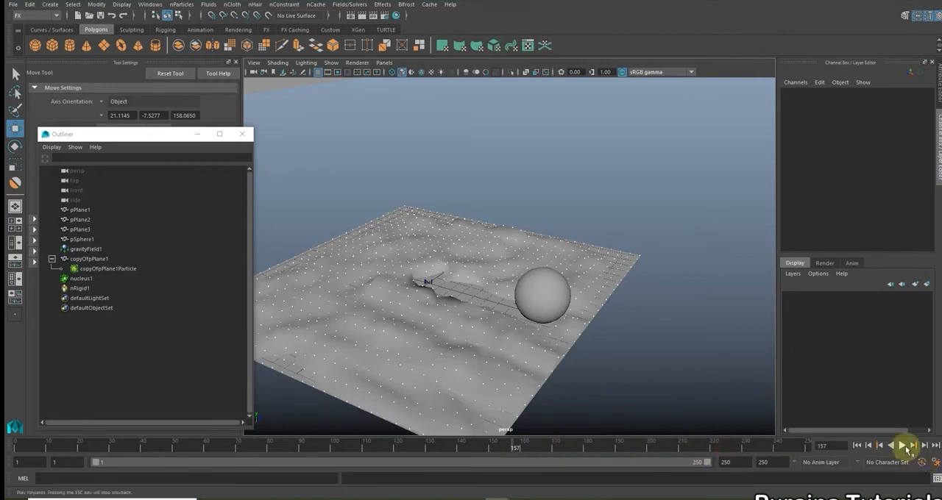
pyautogui.click(902, 446)
pyautogui.click(902, 446)
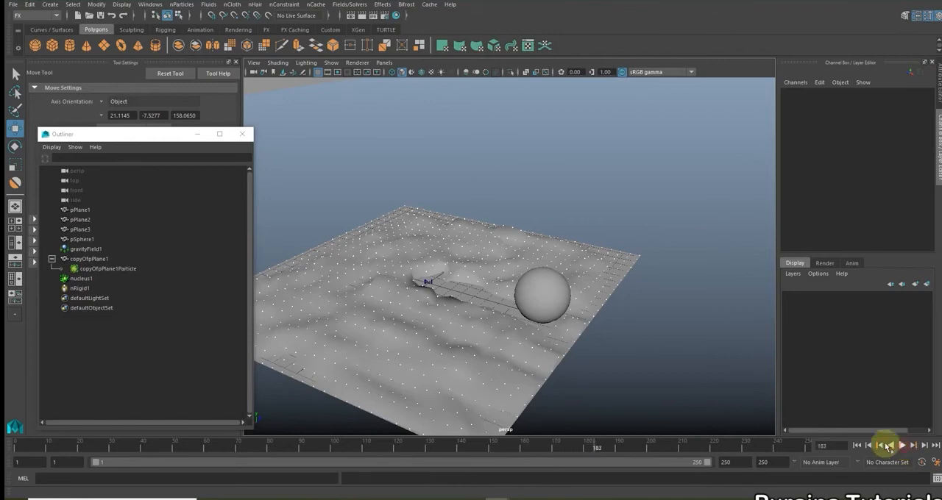
pyautogui.moveTo(589, 448); pyautogui.dragTo(377, 447)
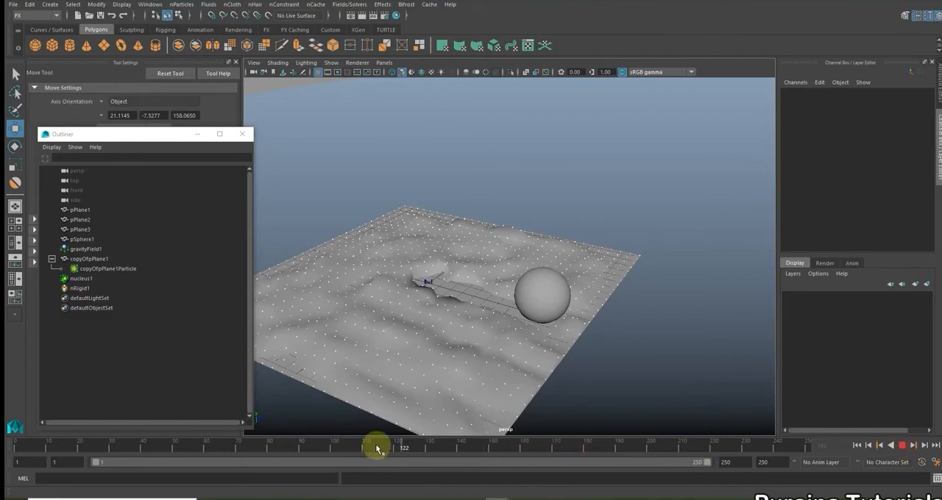
pyautogui.click(857, 445)
pyautogui.click(903, 446)
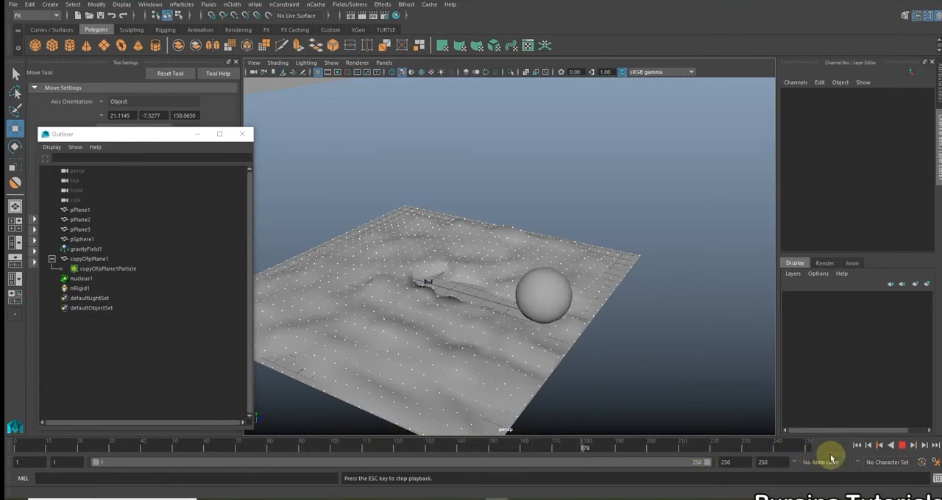
pyautogui.click(901, 446)
# Set the playback range's end frame to 150 and move the Outliner higher up
pyautogui.doubleClick(740, 462)
pyautogui.write('150')
pyautogui.press('Return')
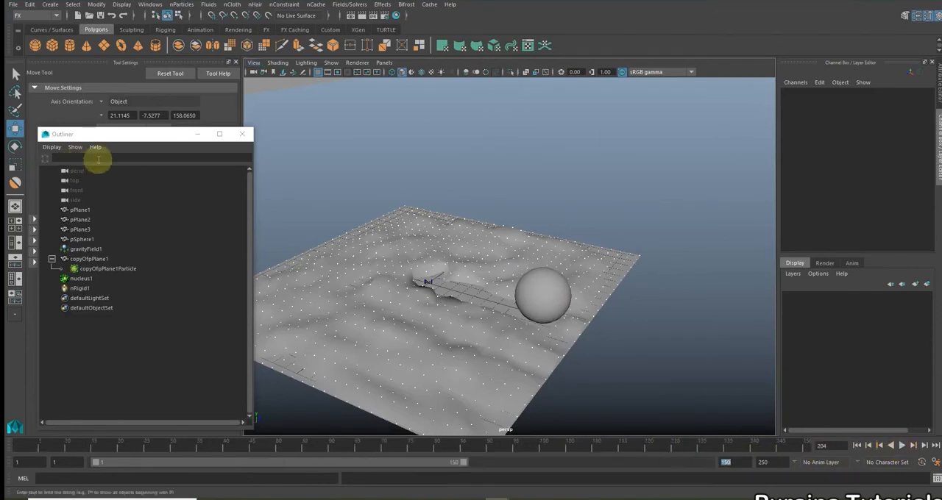
pyautogui.moveTo(129, 136); pyautogui.dragTo(120, 102)
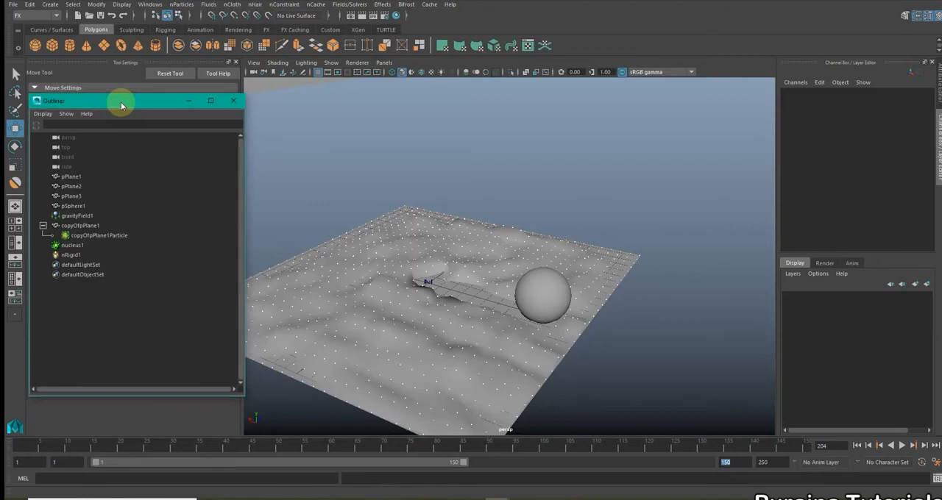
# Scrub back to frame 1 and replay the simulation from a low, close view of the terrain
pyautogui.scroll(-5, 440, 193)
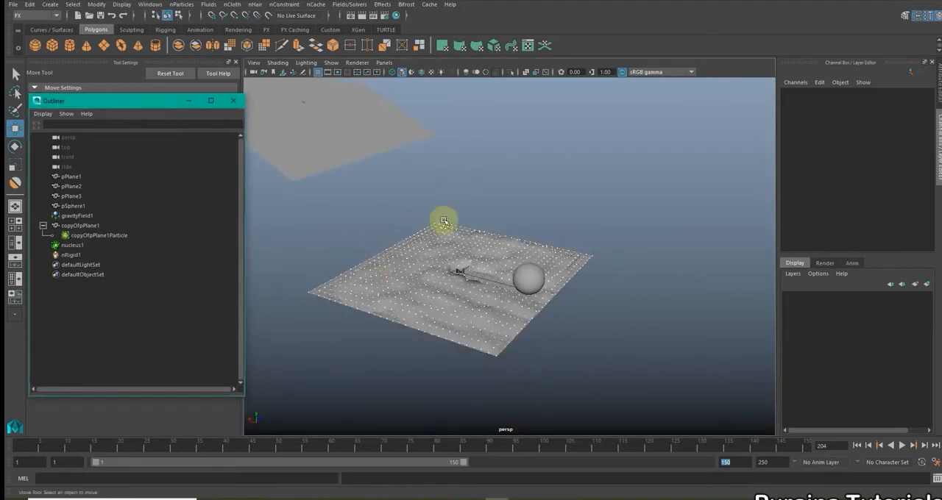
pyautogui.keyDown('alt'); pyautogui.moveTo(488, 309); pyautogui.dragTo(503, 305); pyautogui.keyUp('alt')
pyautogui.moveTo(765, 450); pyautogui.dragTo(15, 474)
pyautogui.keyDown('alt'); pyautogui.moveTo(553, 202); pyautogui.dragTo(457, 217); pyautogui.keyUp('alt')
pyautogui.keyDown('alt'); pyautogui.moveTo(456, 214); pyautogui.dragTo(582, 302, button='right'); pyautogui.keyUp('alt')
pyautogui.keyDown('alt'); pyautogui.moveTo(478, 223); pyautogui.dragTo(607, 328, button='middle'); pyautogui.keyUp('alt')
pyautogui.keyDown('alt'); pyautogui.moveTo(440, 300); pyautogui.dragTo(497, 324, button='right'); pyautogui.keyUp('alt')
pyautogui.keyDown('alt'); pyautogui.moveTo(521, 309); pyautogui.dragTo(586, 284, button='middle'); pyautogui.keyUp('alt')
pyautogui.keyDown('alt'); pyautogui.moveTo(587, 283); pyautogui.dragTo(565, 281); pyautogui.keyUp('alt')
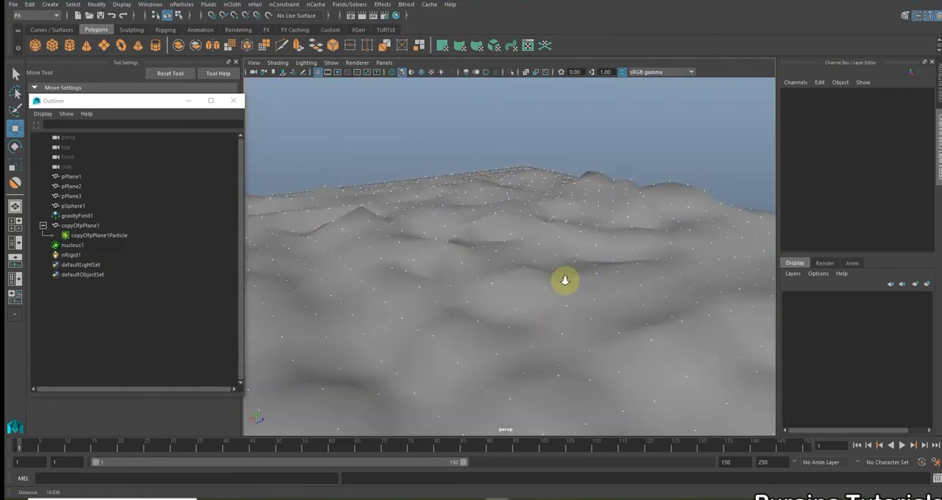
pyautogui.click(902, 445)
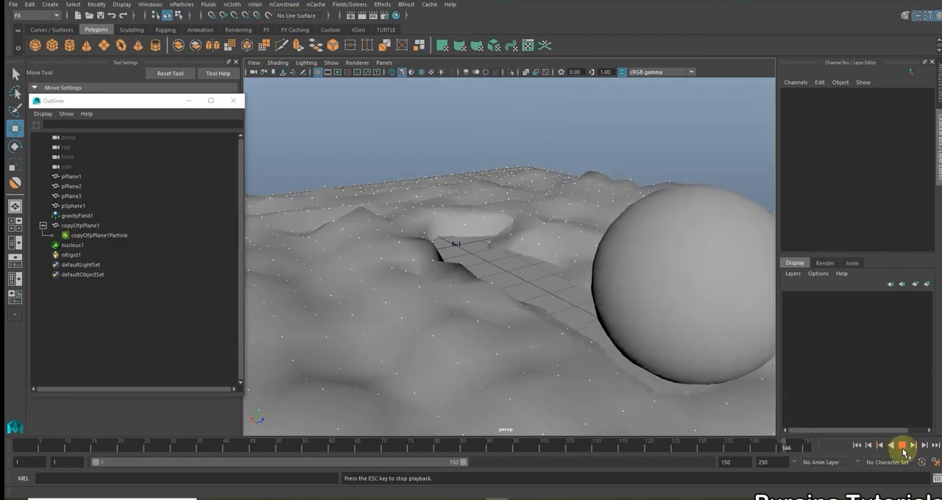
pyautogui.click(902, 445)
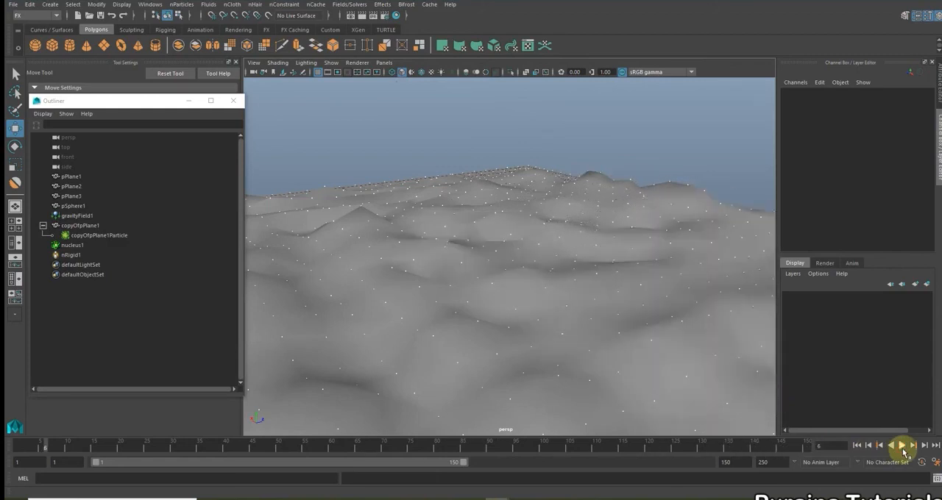
# Select copyOfpPlane1Particle, set its Goal Weight[0] to 0.05 and play the simulation to test the trail
pyautogui.click(121, 238)
pyautogui.scroll(-5, 865, 215)
pyautogui.scroll(-6, 877, 224)
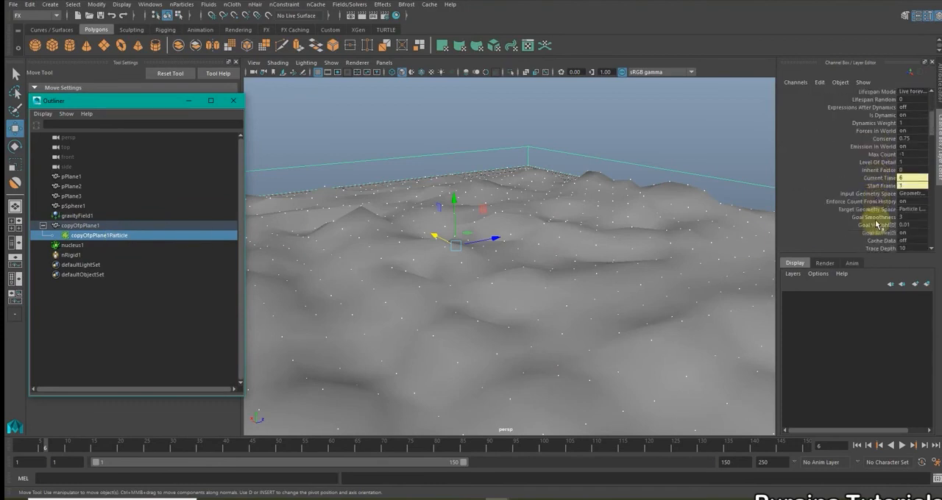
pyautogui.scroll(2, 877, 225)
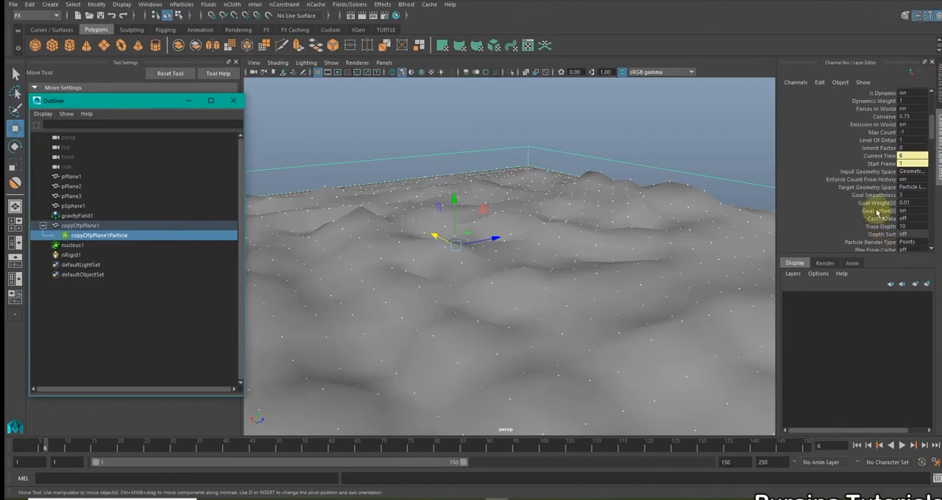
pyautogui.doubleClick(915, 203)
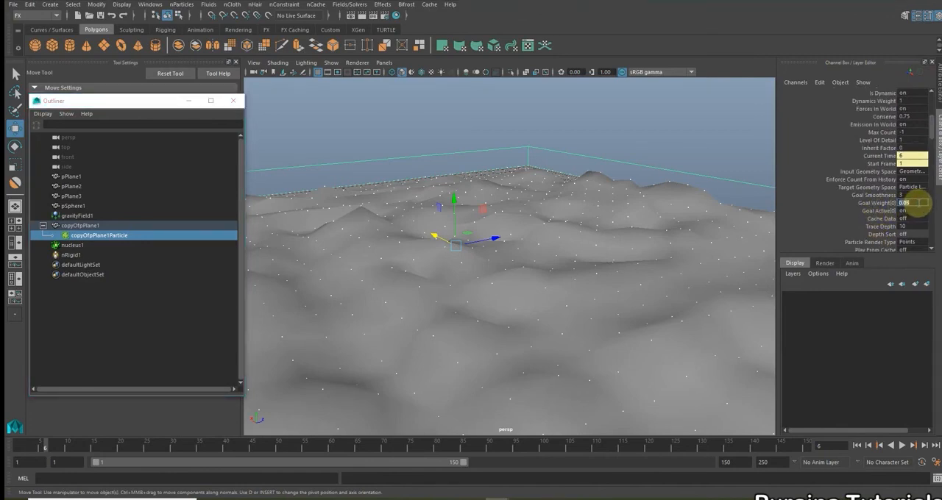
pyautogui.click(902, 446)
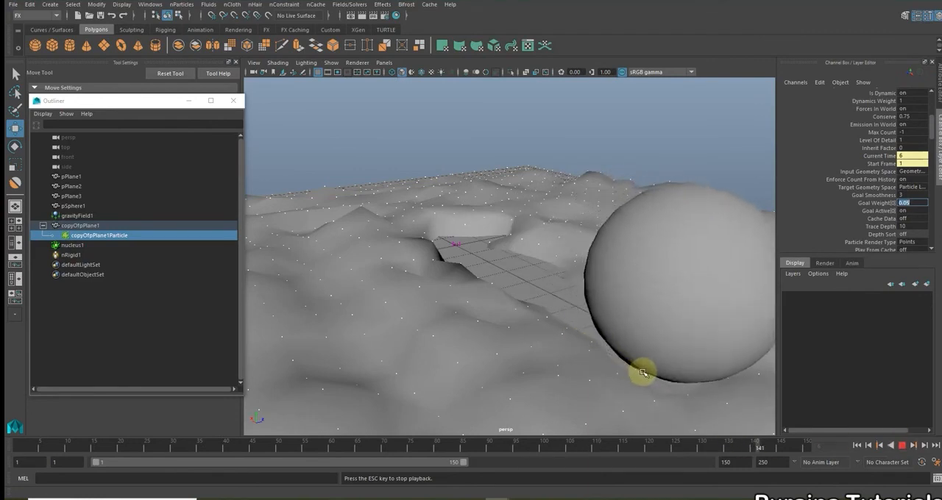
pyautogui.click(902, 446)
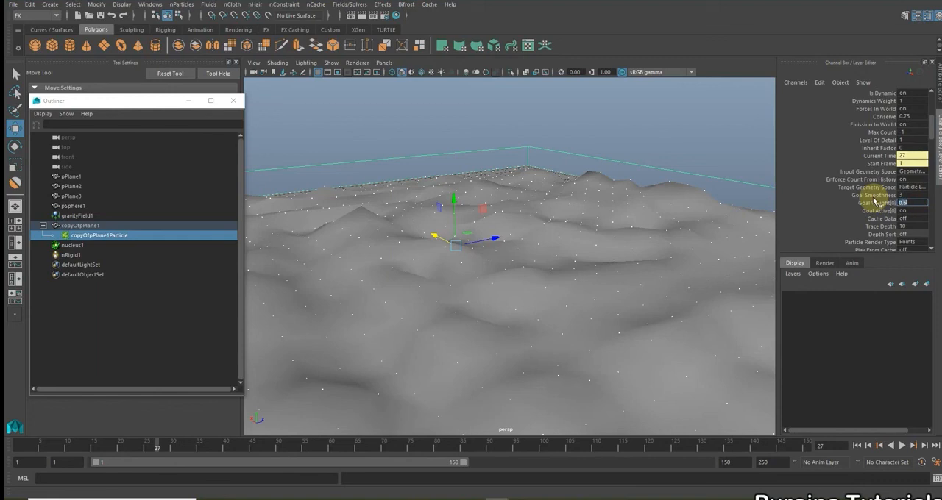
# Test Goal Weight[0] at 0.1 by replaying the simulation from the first frame and stopping at frame 103
pyautogui.click(858, 445)
pyautogui.click(900, 446)
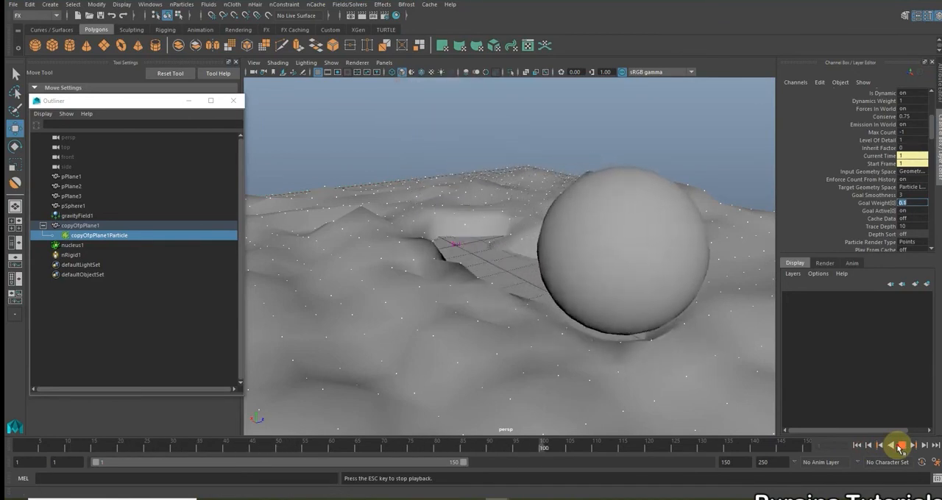
pyautogui.click(898, 446)
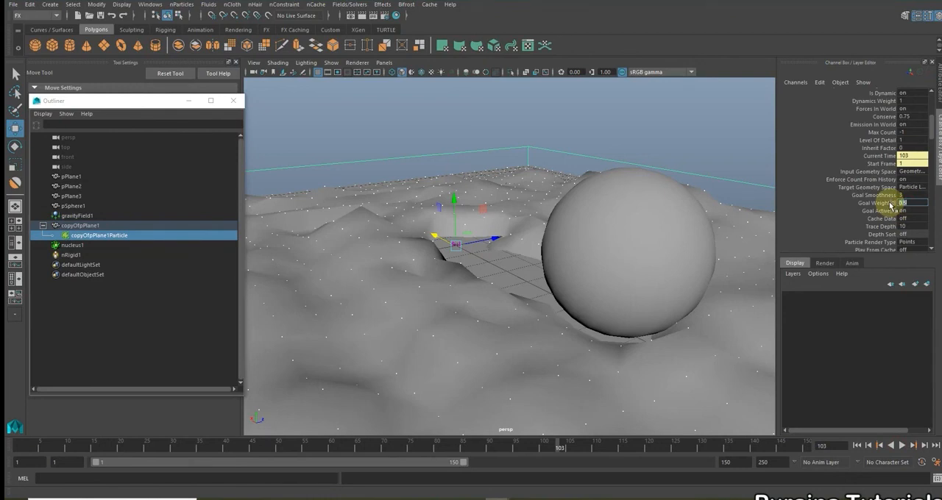
# Replay the simulation from the first frame with Goal Weight[0] at 0.5 and at 0.2
pyautogui.click(856, 446)
pyautogui.click(903, 446)
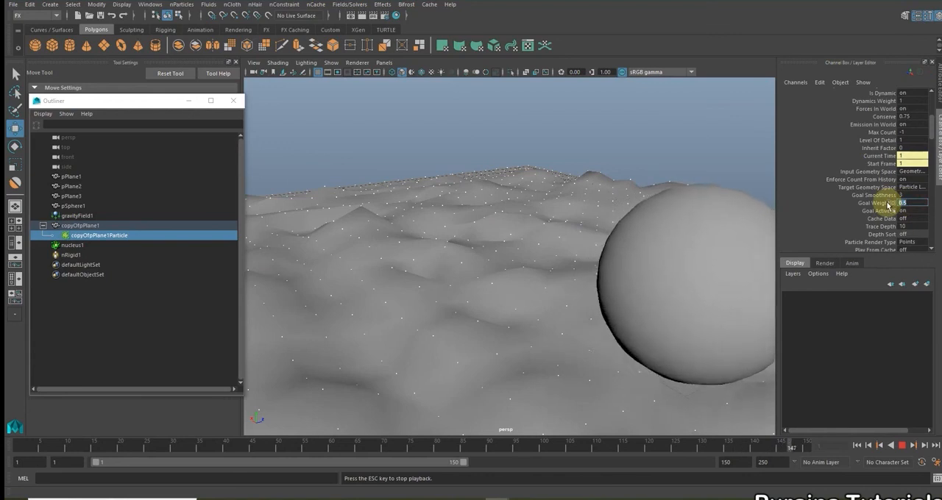
pyautogui.write('0')
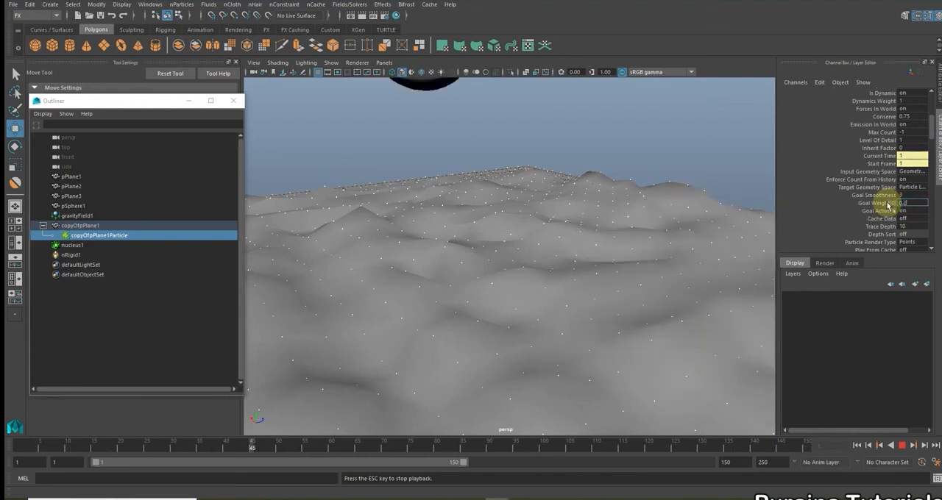
pyautogui.press('Return')
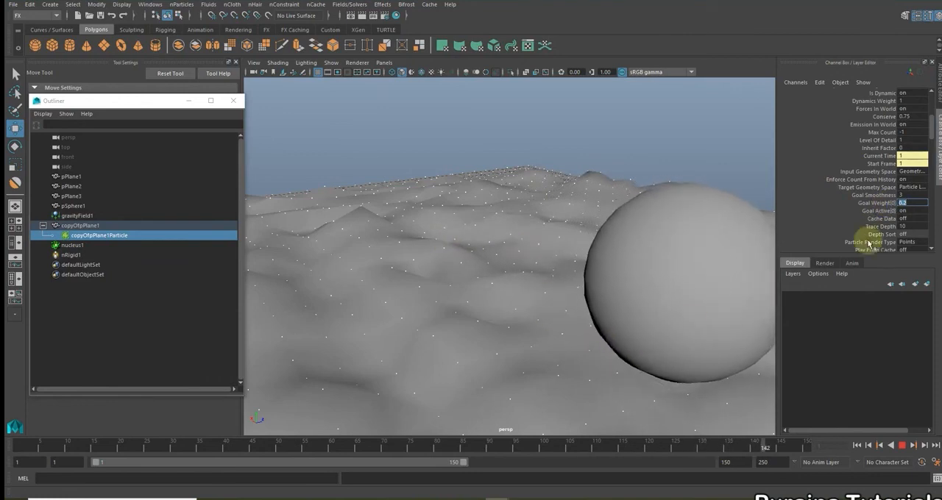
# Set Goal Weight[0] to 0.01, check the trail in playback, and return to the first frame
pyautogui.write('0')
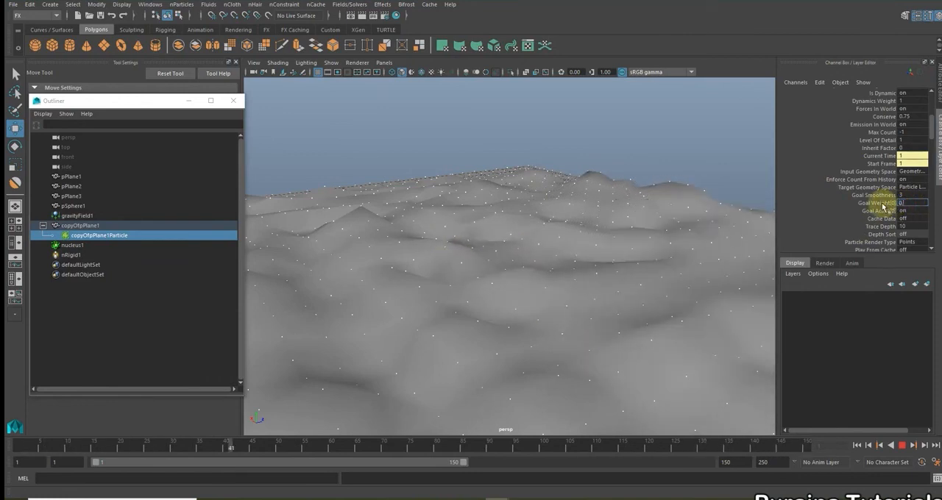
pyautogui.write('.01')
pyautogui.press('Return')
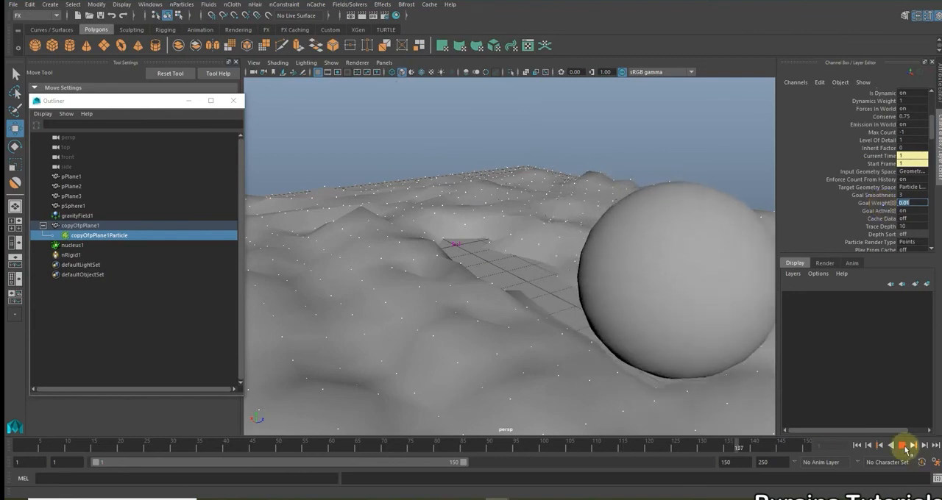
pyautogui.click(904, 446)
pyautogui.click(857, 445)
# Deselect the terrain particles, close the Outliner and frame the snowball, slope and terrain together
pyautogui.keyDown('alt'); pyautogui.moveTo(605, 370); pyautogui.dragTo(471, 334, button='right'); pyautogui.keyUp('alt')
pyautogui.keyDown('alt'); pyautogui.moveTo(486, 342); pyautogui.dragTo(568, 360); pyautogui.keyUp('alt')
pyautogui.click(559, 359)
pyautogui.keyDown('alt'); pyautogui.moveTo(368, 209); pyautogui.dragTo(332, 195); pyautogui.keyUp('alt')
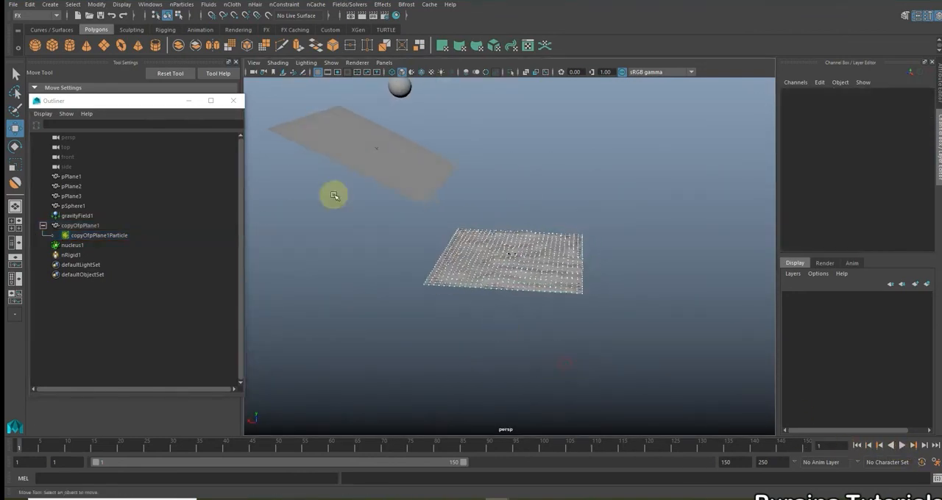
pyautogui.click(231, 109)
pyautogui.keyDown('alt'); pyautogui.moveTo(410, 267); pyautogui.dragTo(577, 287); pyautogui.keyUp('alt')
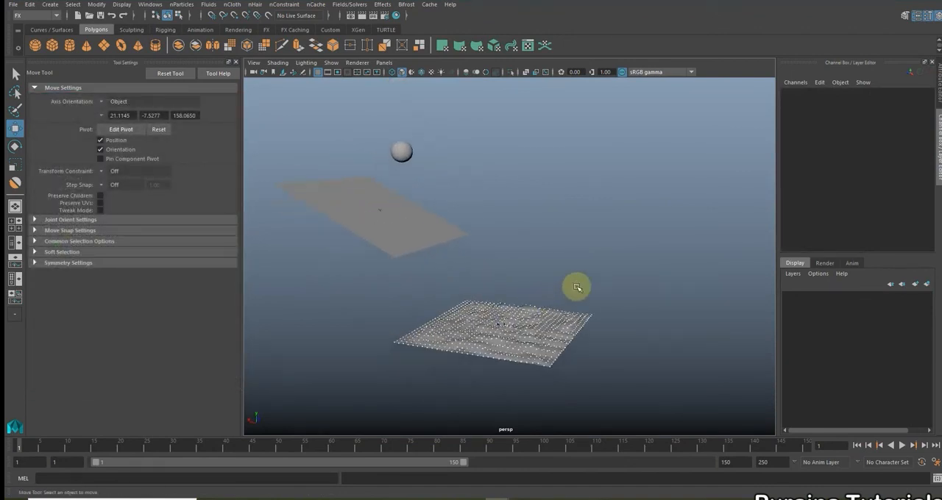